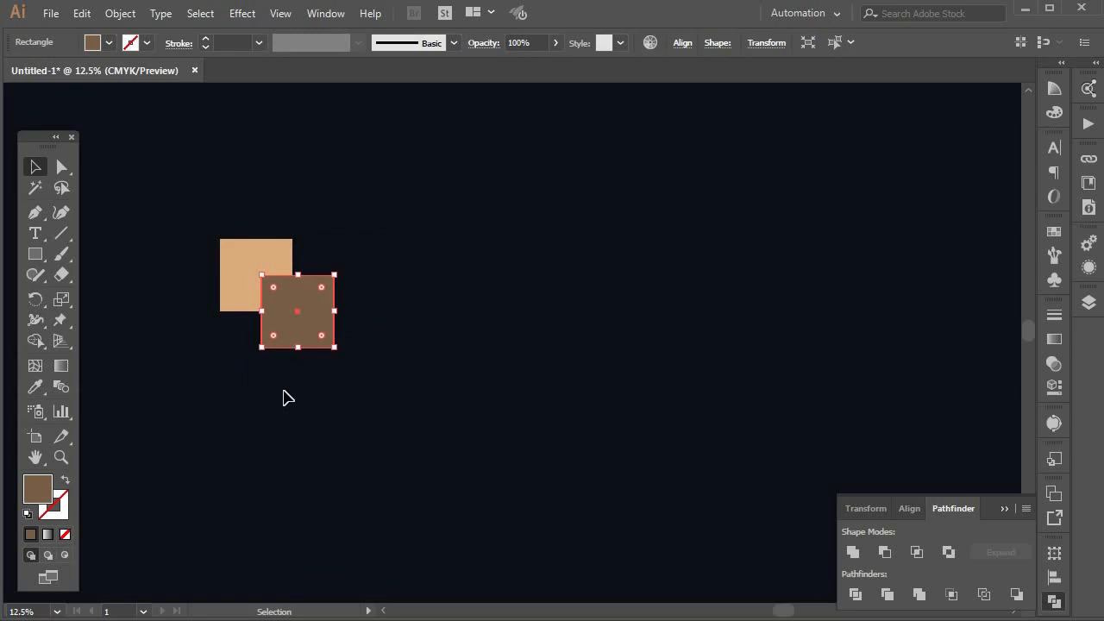
- Combine the overlapping tan and brown squares into one shape with Pathfinder Unite
click(285, 401)
drag(187, 369, 362, 227)
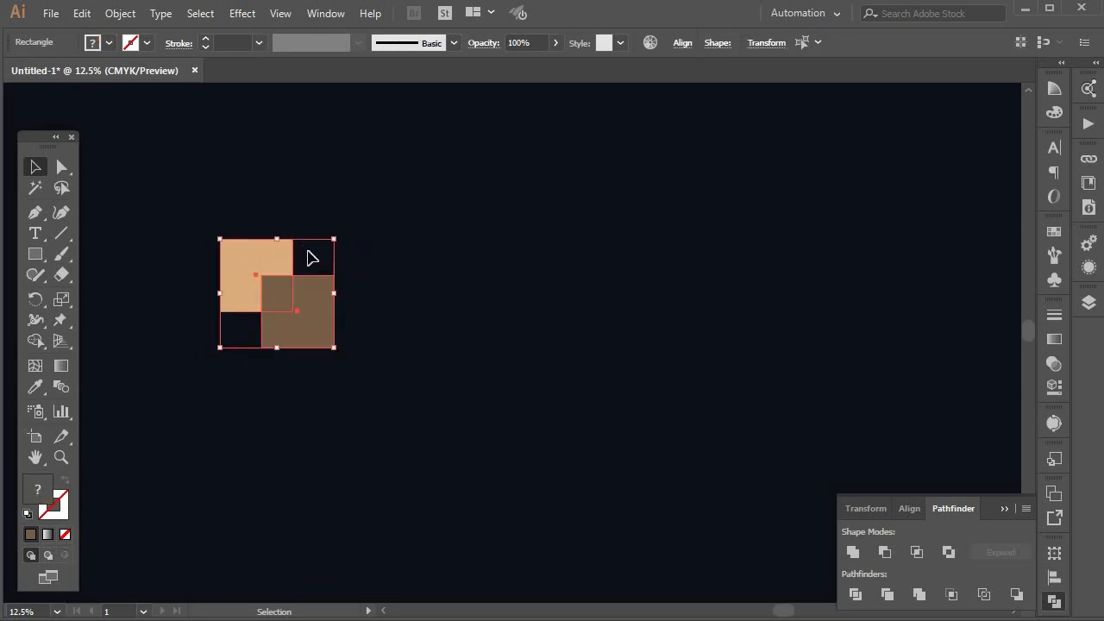
click(854, 557)
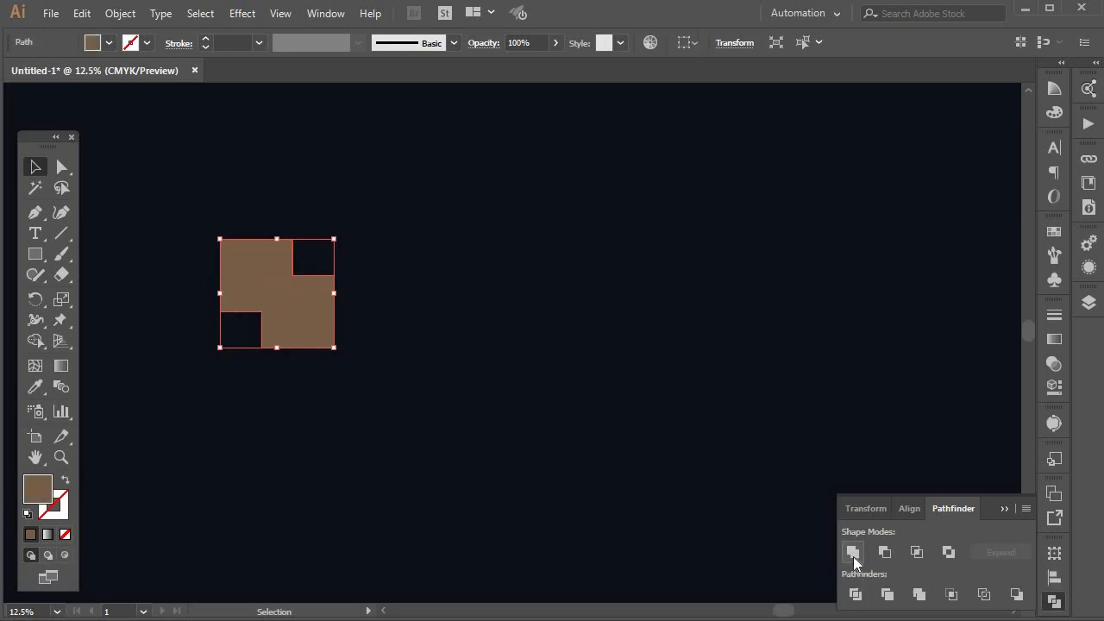
click(263, 526)
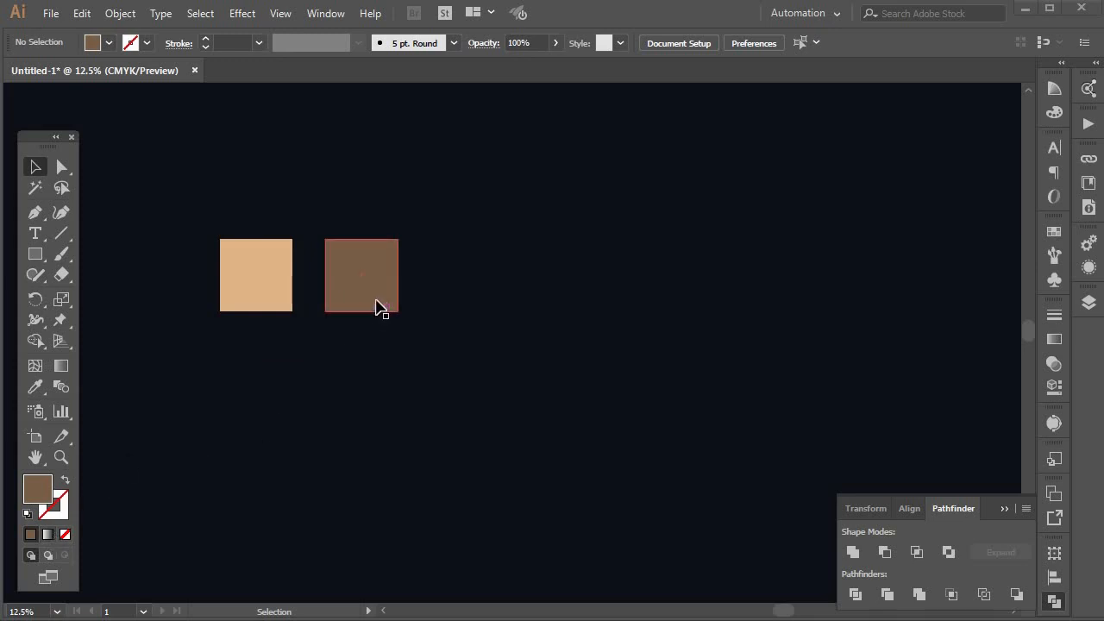
- Place the brown square over the tan square's lower-right corner and subtract it from the tan square with Minus Front
drag(347, 298, 268, 325)
click(197, 390)
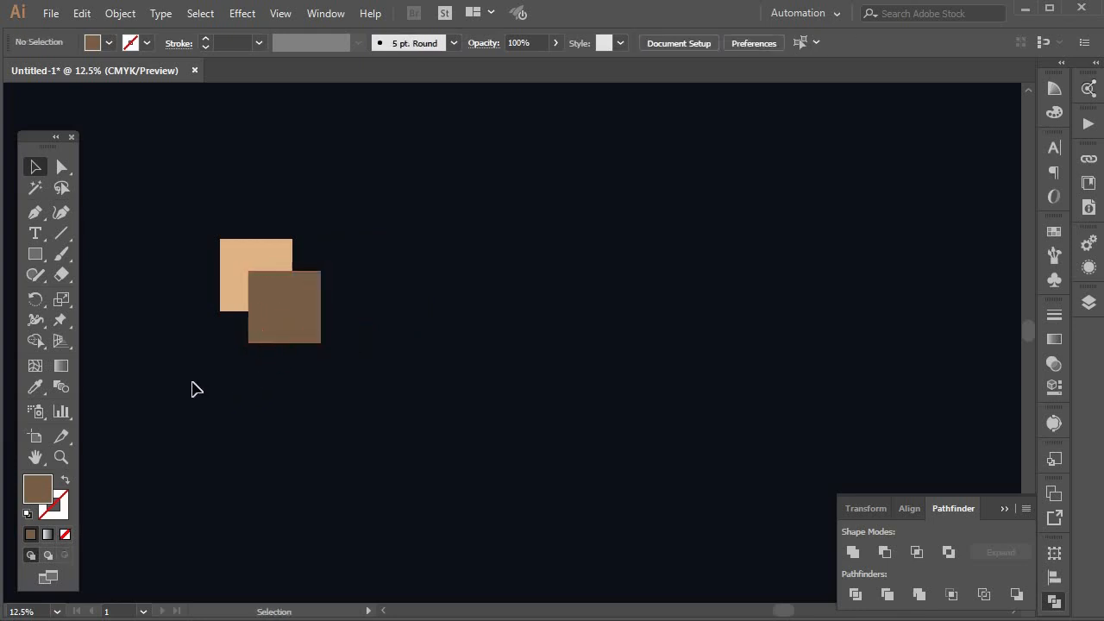
drag(198, 376, 377, 192)
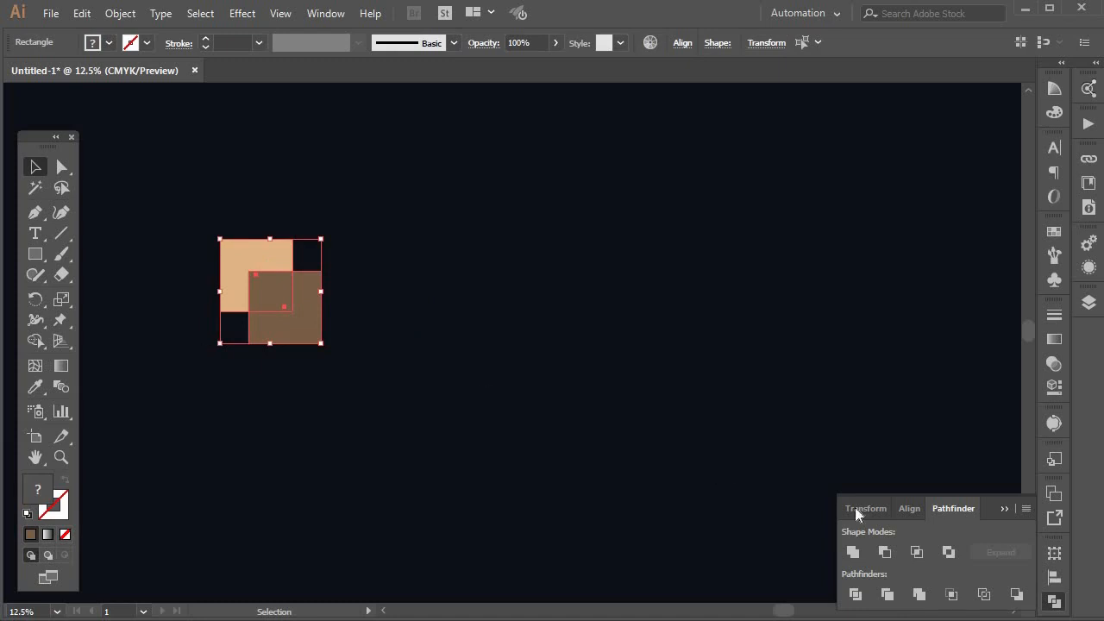
click(885, 552)
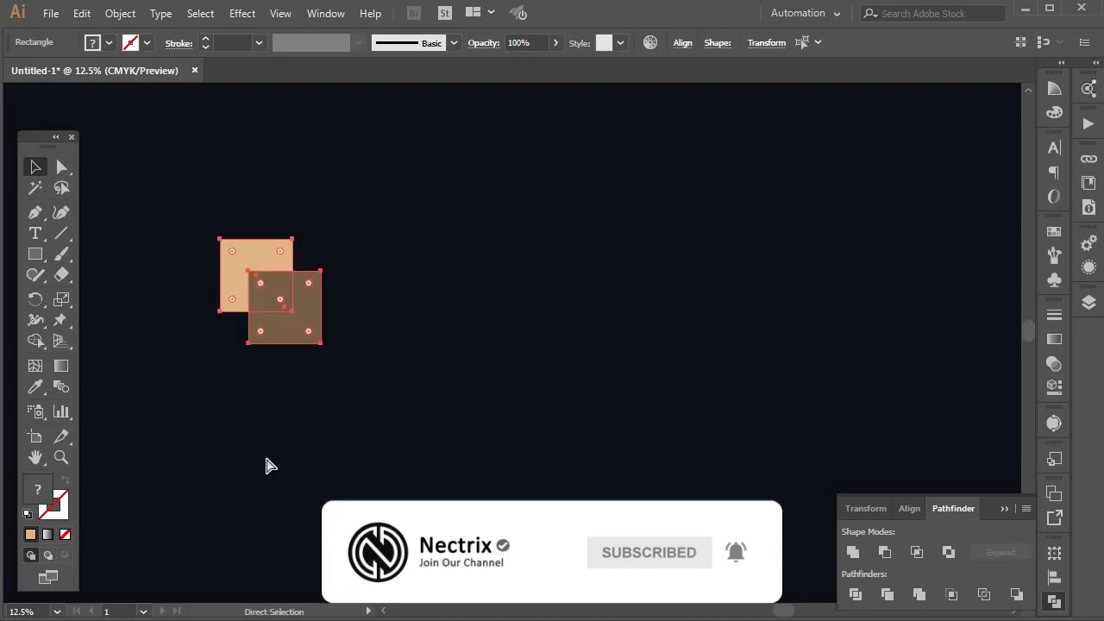
- Send the brown square behind the tan square, overlapping its lower-right corner, and subtract the tan square from it with Minus Front
key(v)
click(273, 384)
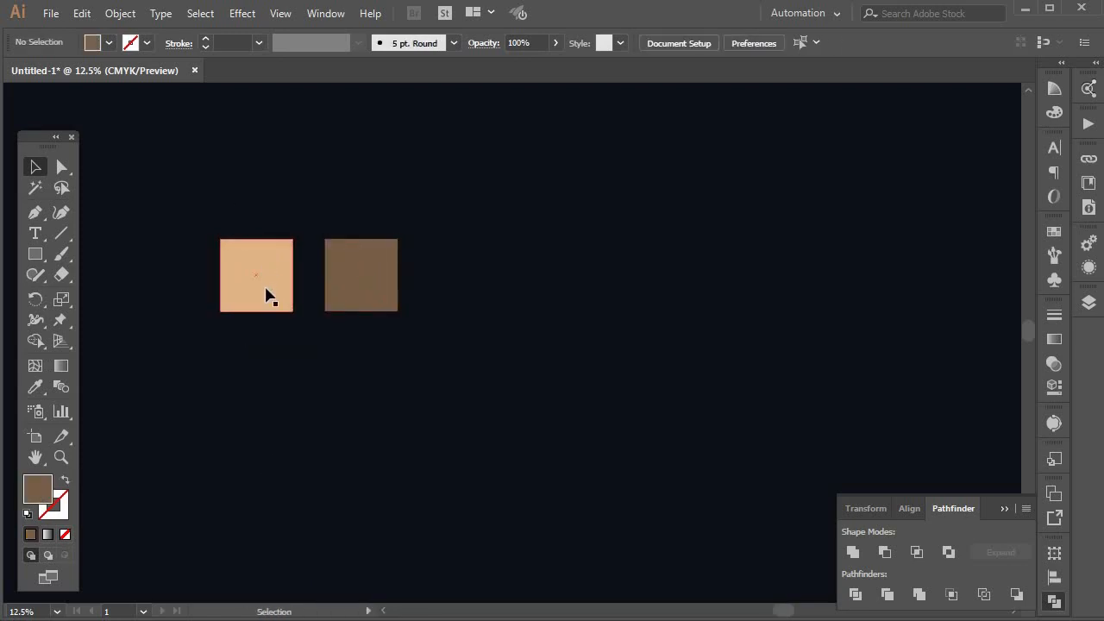
drag(337, 293, 263, 331)
right_click(261, 325)
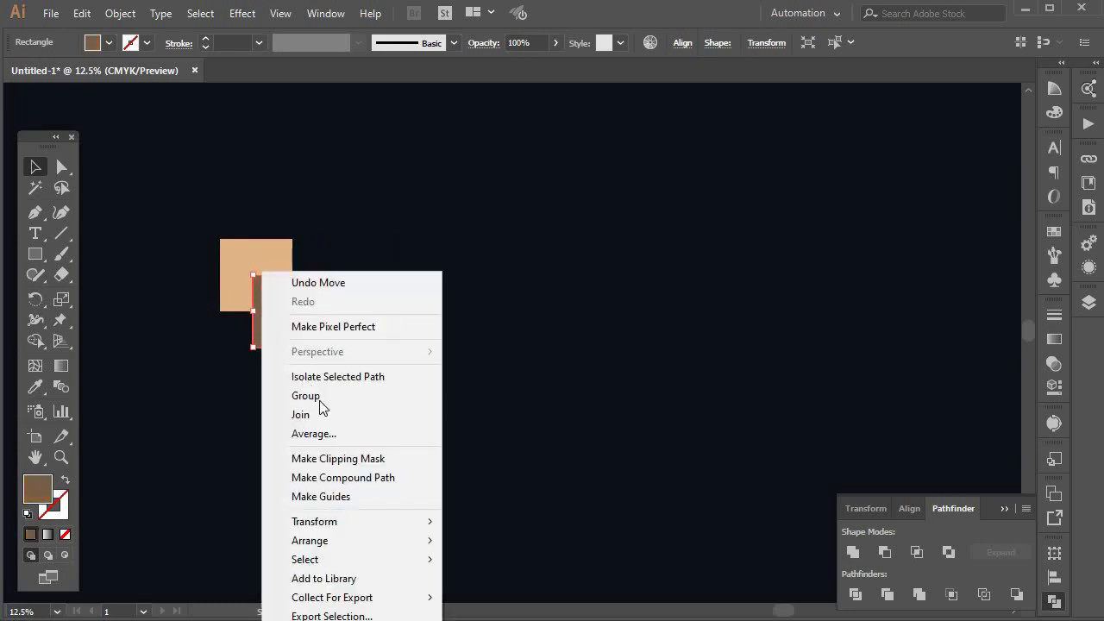
mouse_move(332, 540)
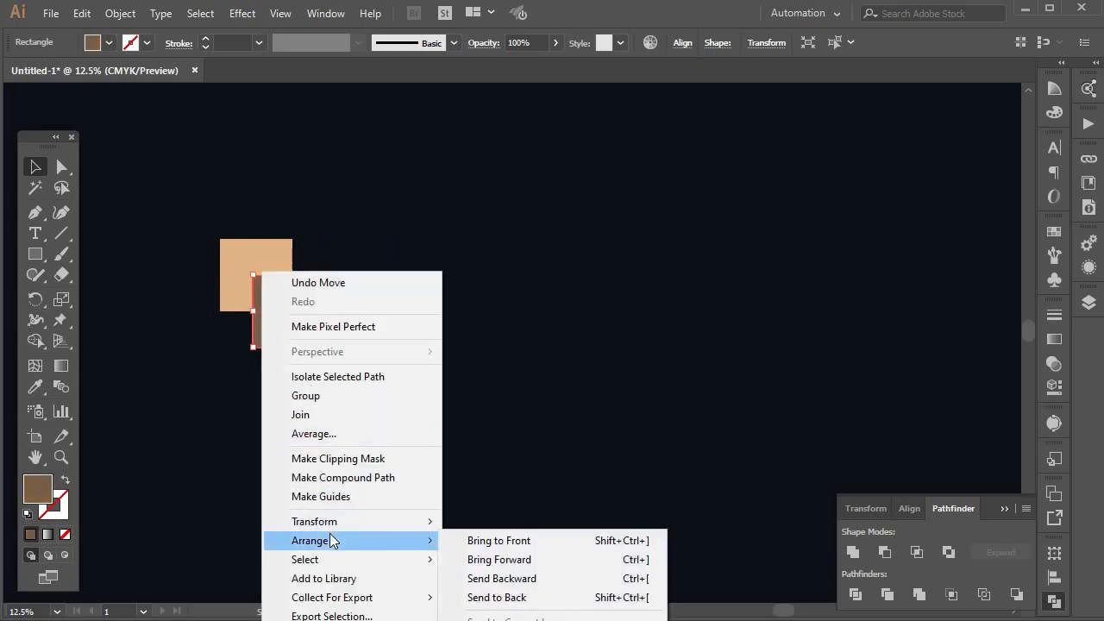
click(517, 599)
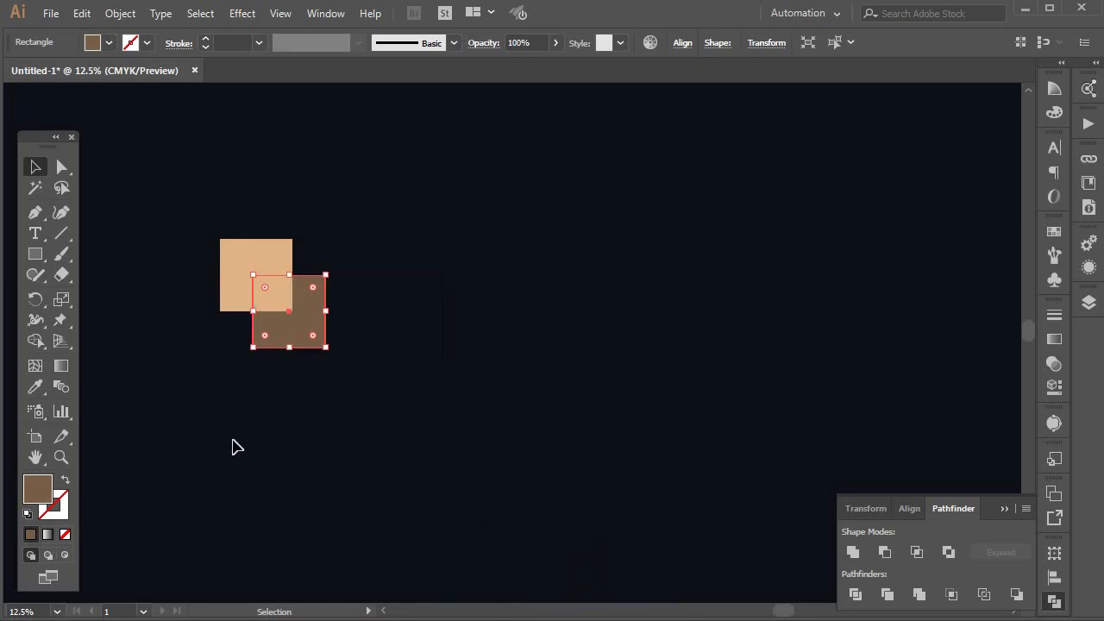
drag(169, 394, 423, 174)
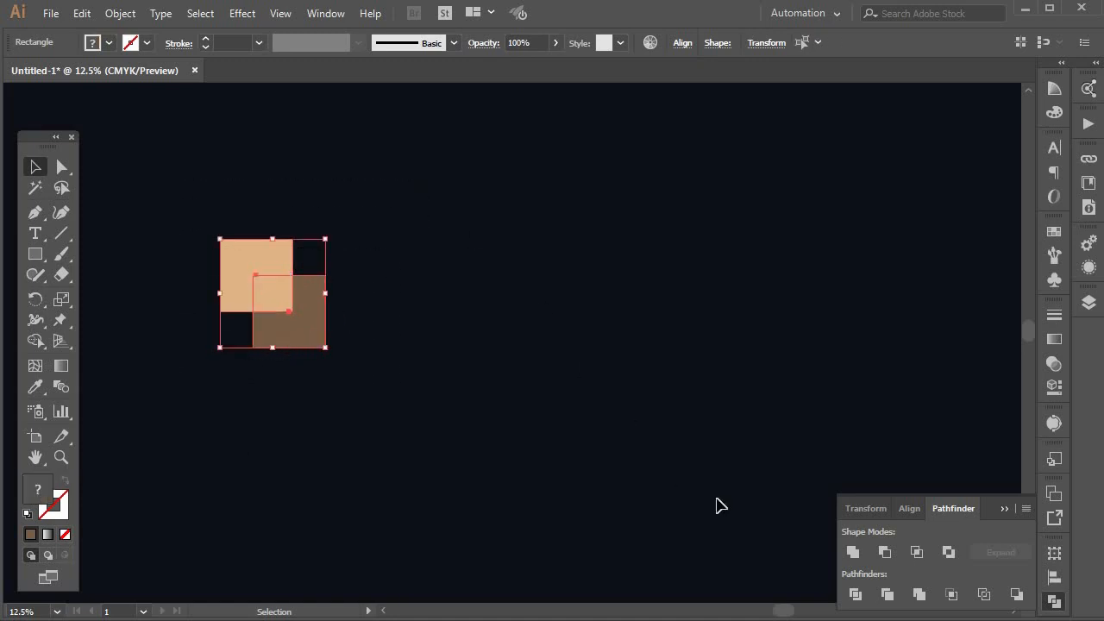
click(885, 555)
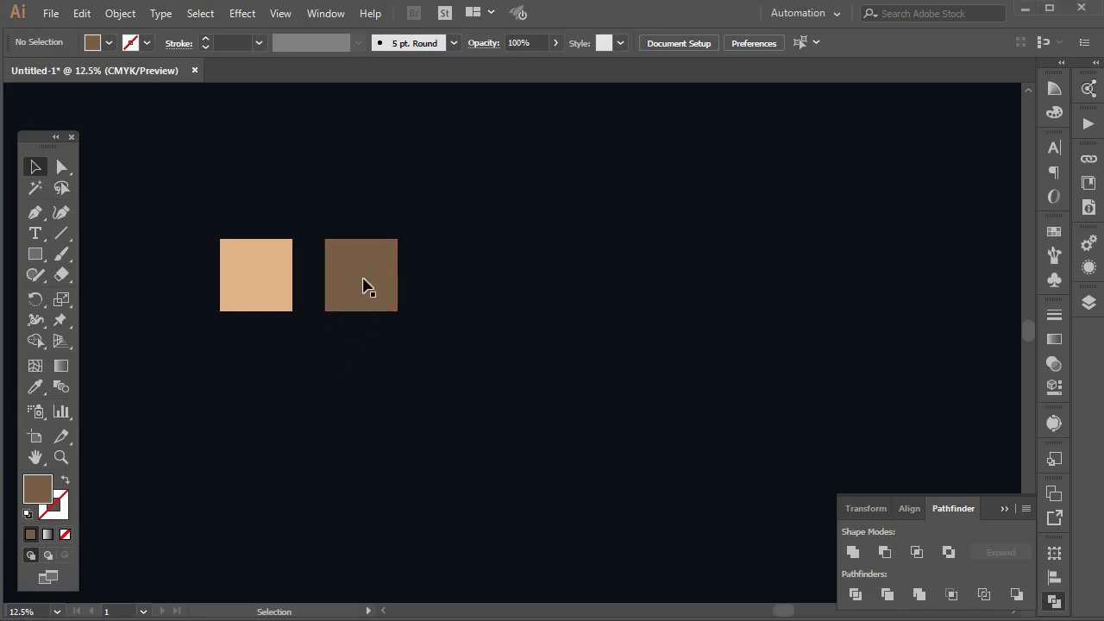
- Move the brown square over the tan square's lower-right corner and reduce both to their overlap with Intersect
drag(364, 280, 289, 318)
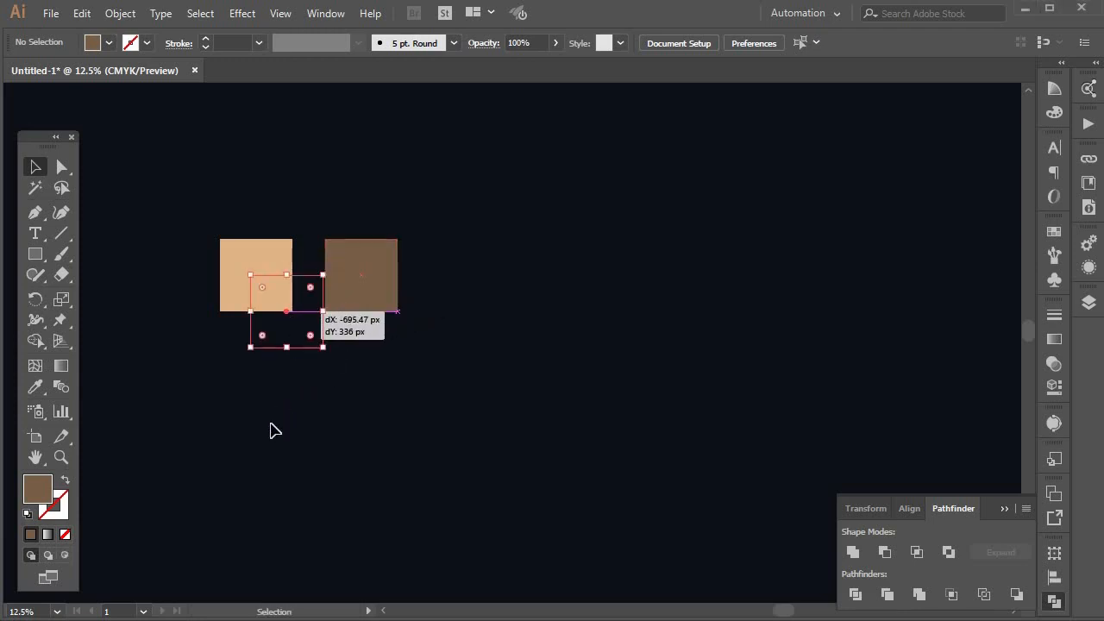
drag(164, 403, 423, 270)
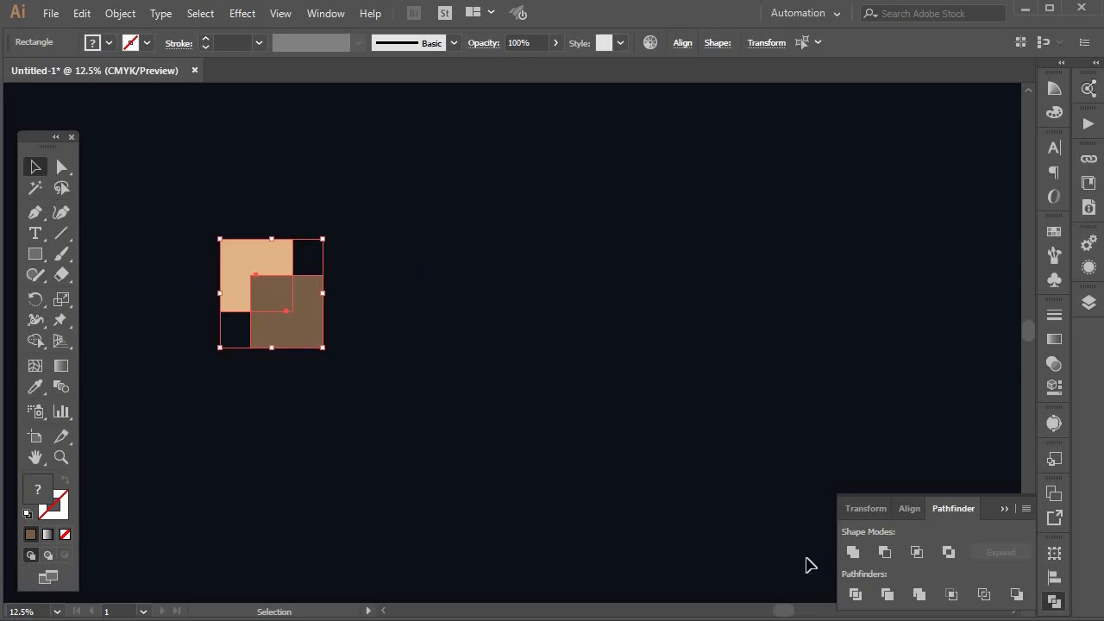
click(917, 551)
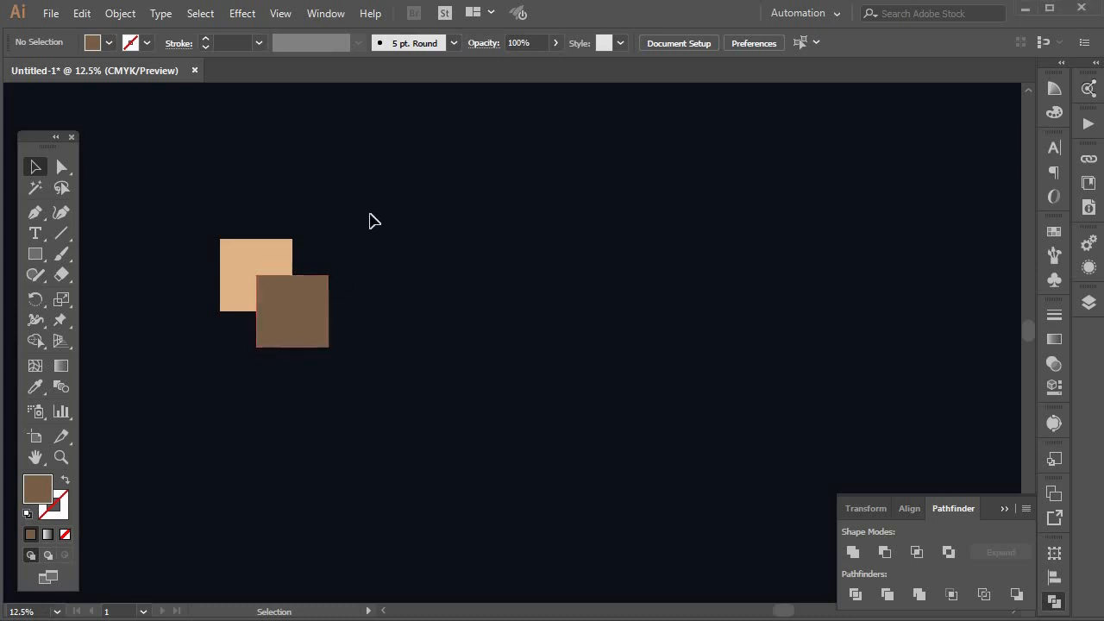
- Remove the overlapping area of the tan and brown squares with Pathfinder Exclude
drag(197, 381, 527, 350)
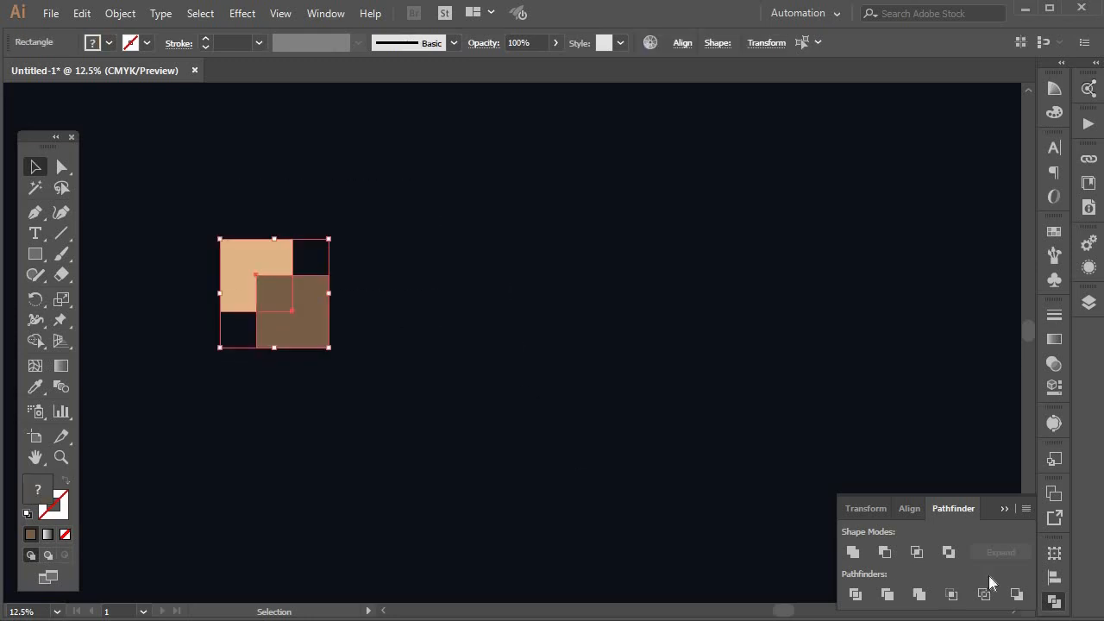
click(947, 552)
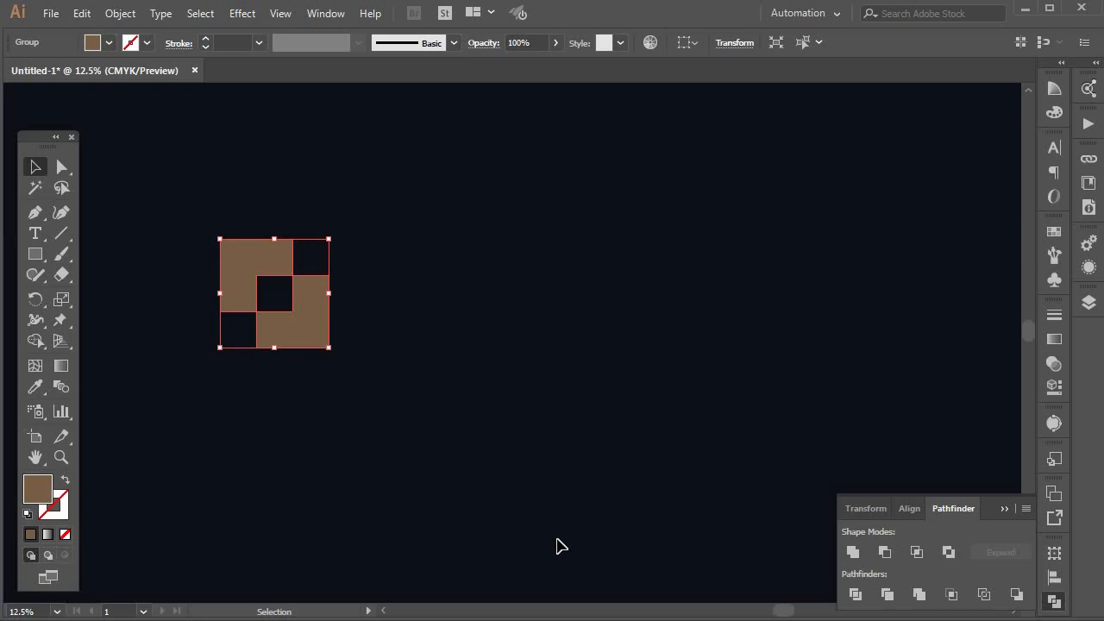
click(197, 391)
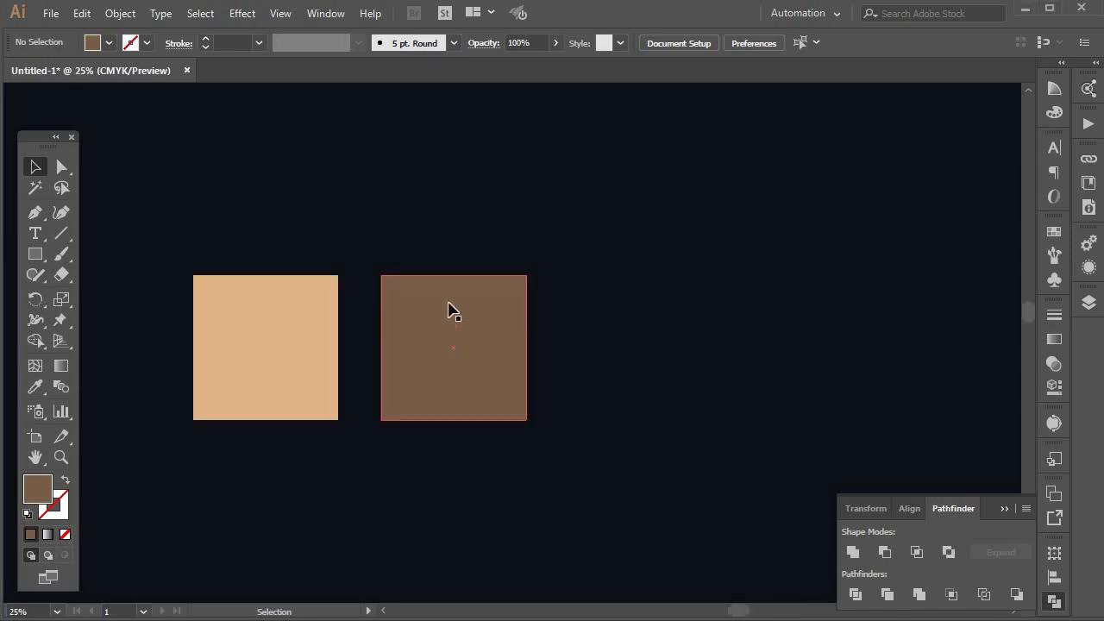
- Overlap the tan square's lower-right corner with the brown square and place a copy of it over the upper-right corner
drag(448, 309, 355, 407)
drag(316, 452, 326, 246)
click(512, 418)
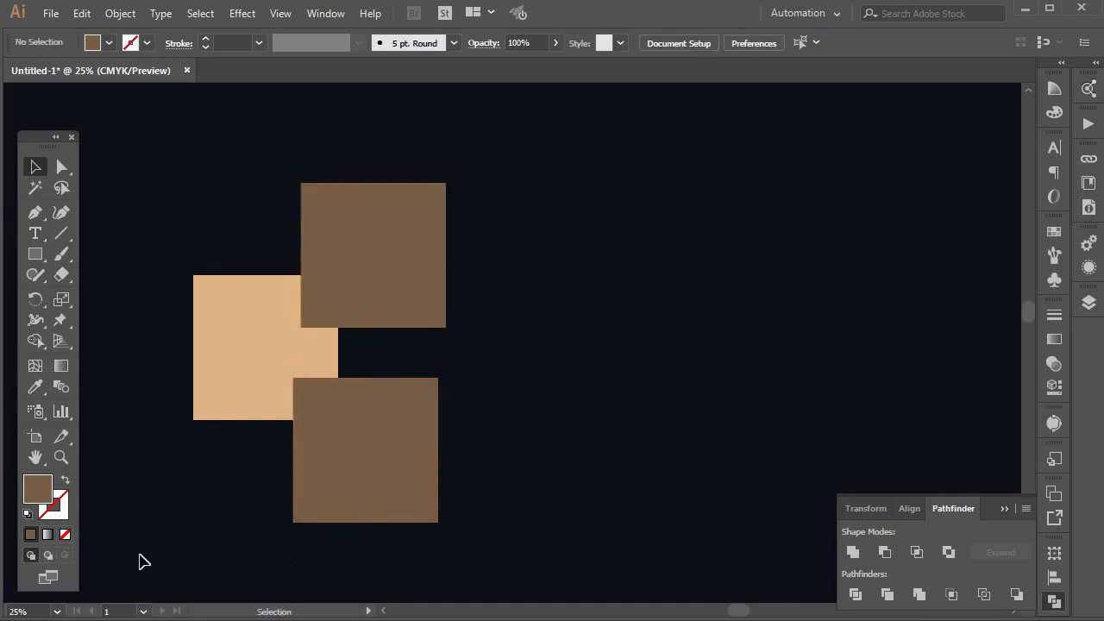
- Split the three overlapping squares with Pathfinder Divide and ungroup the resulting pieces
drag(144, 549, 463, 216)
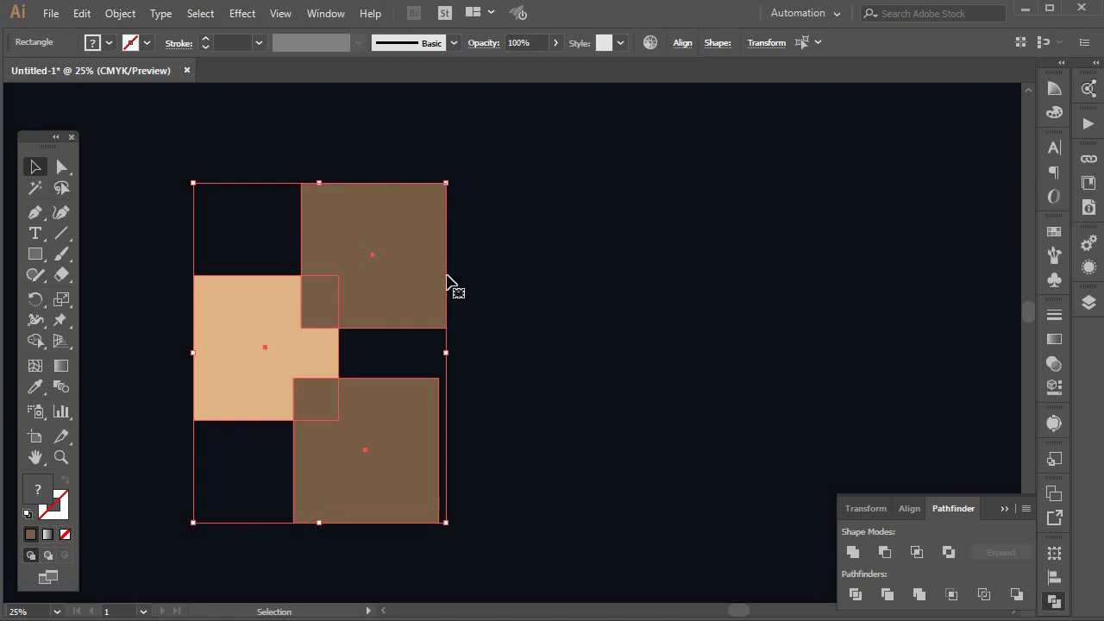
click(855, 594)
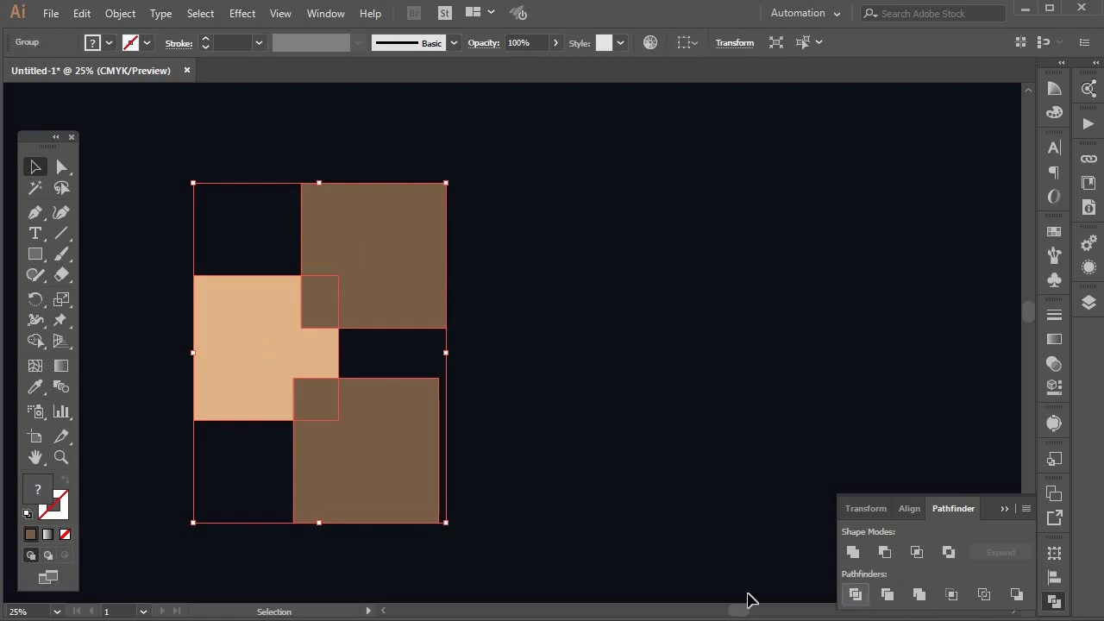
right_click(303, 367)
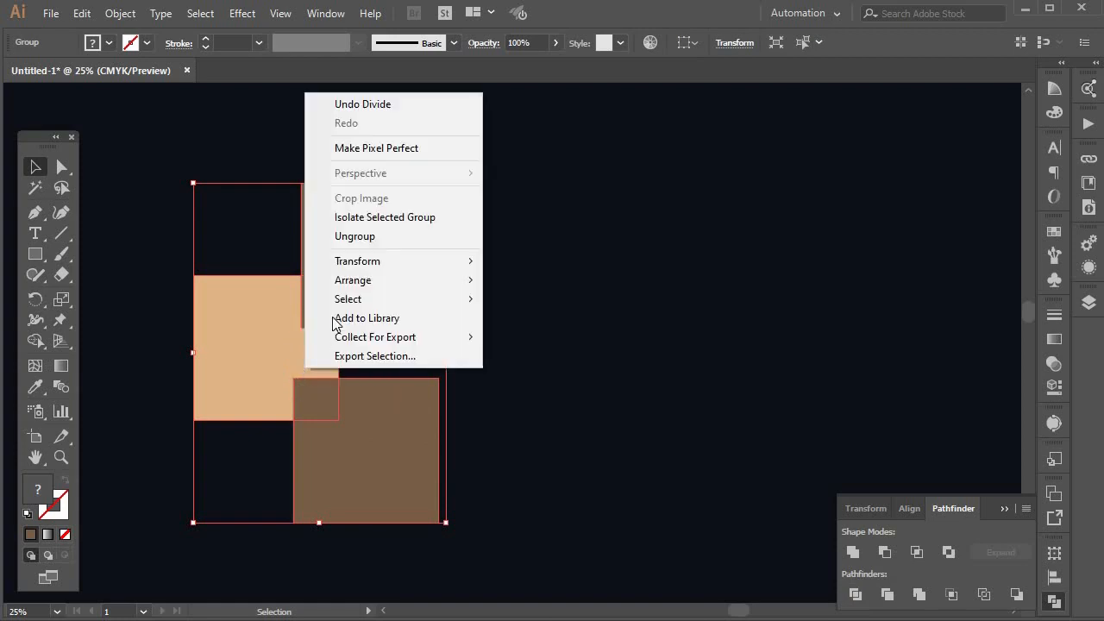
click(367, 239)
click(500, 260)
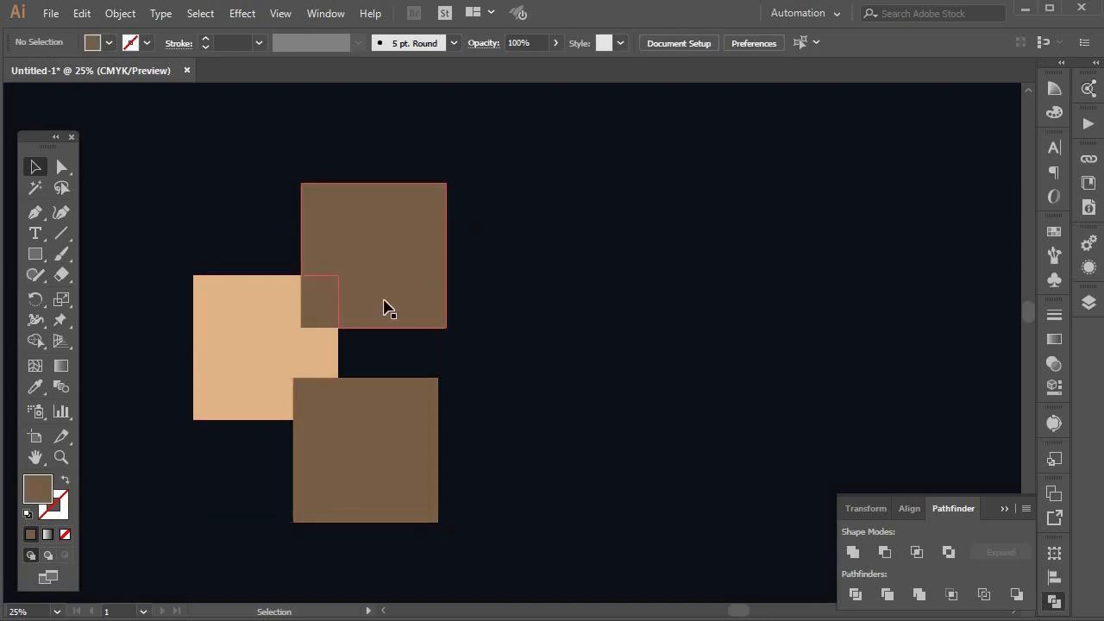
- Move the upper and lower brown pieces and the two small overlap pieces away from the tan shape
drag(368, 271, 420, 231)
drag(324, 303, 329, 248)
drag(374, 414, 480, 486)
drag(329, 413, 336, 463)
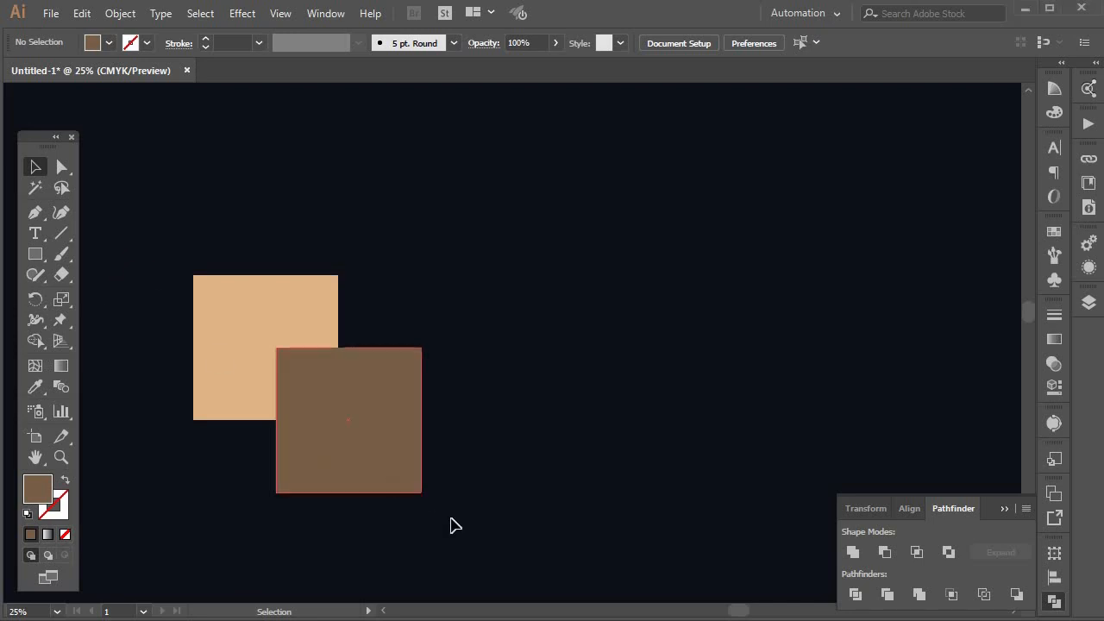
- Apply Pathfinder Trim to the overlapping tan and brown squares, ungroup them and move the brown square away from the tan piece
drag(164, 261, 440, 538)
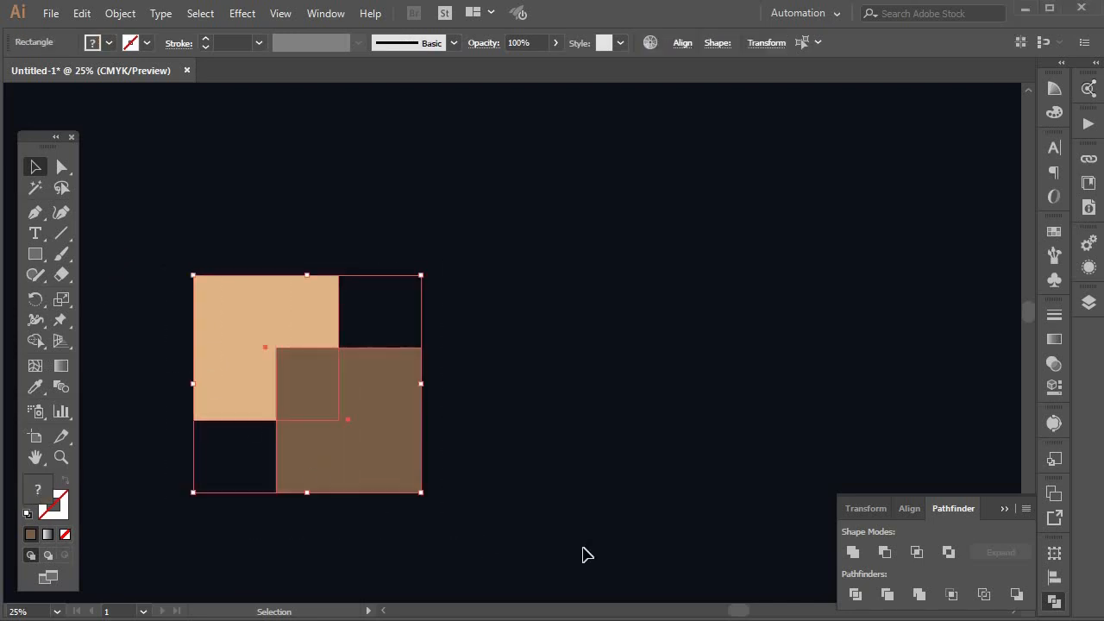
click(886, 595)
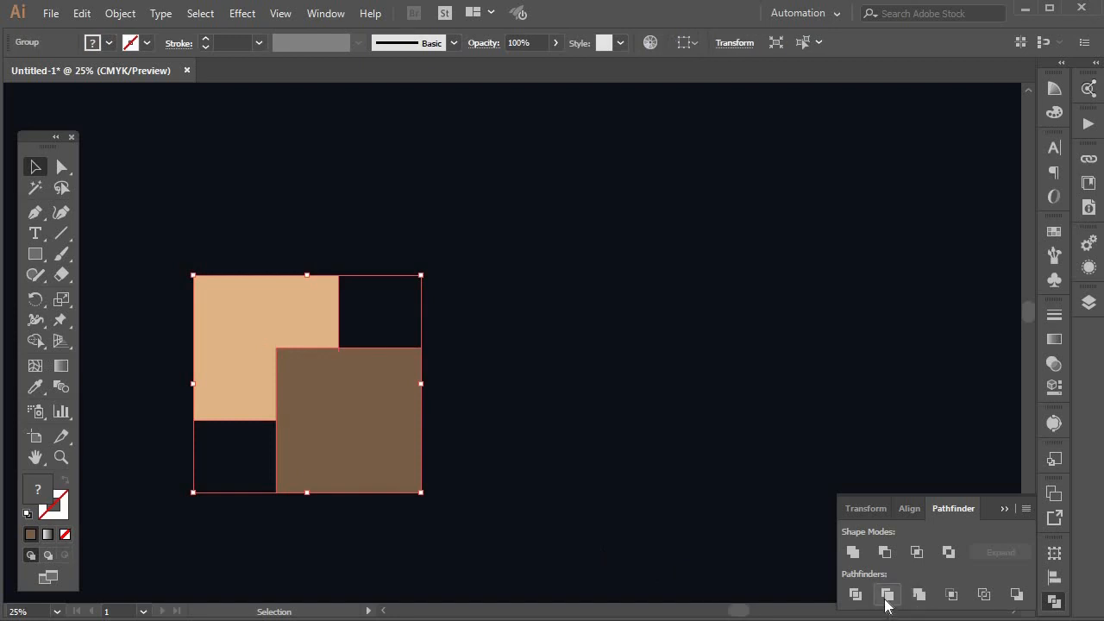
right_click(295, 386)
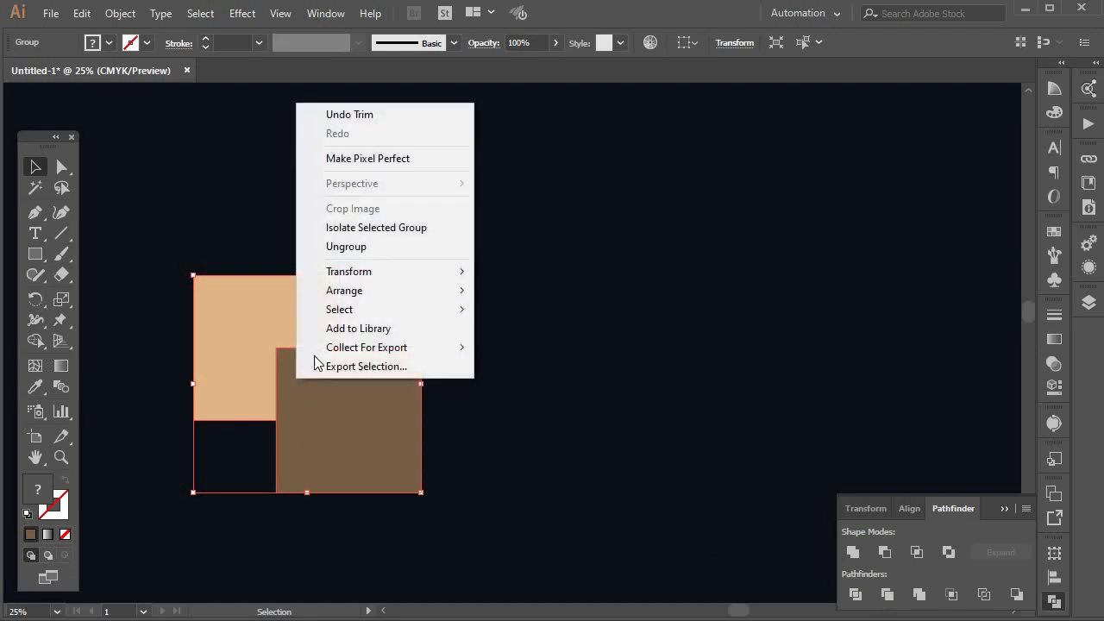
click(344, 247)
click(475, 505)
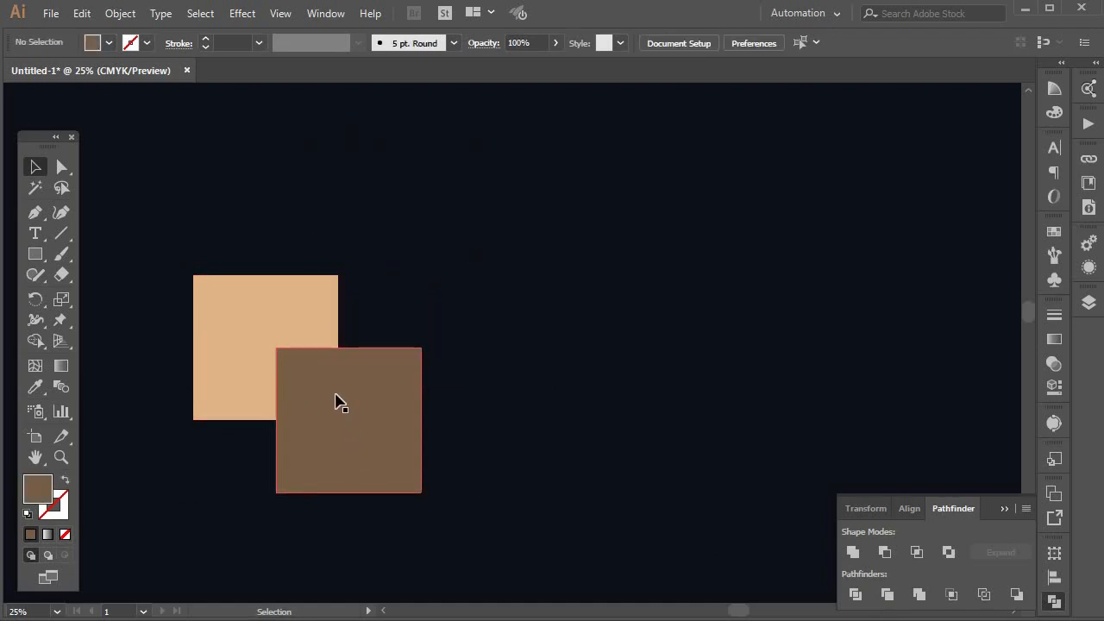
drag(337, 403, 368, 566)
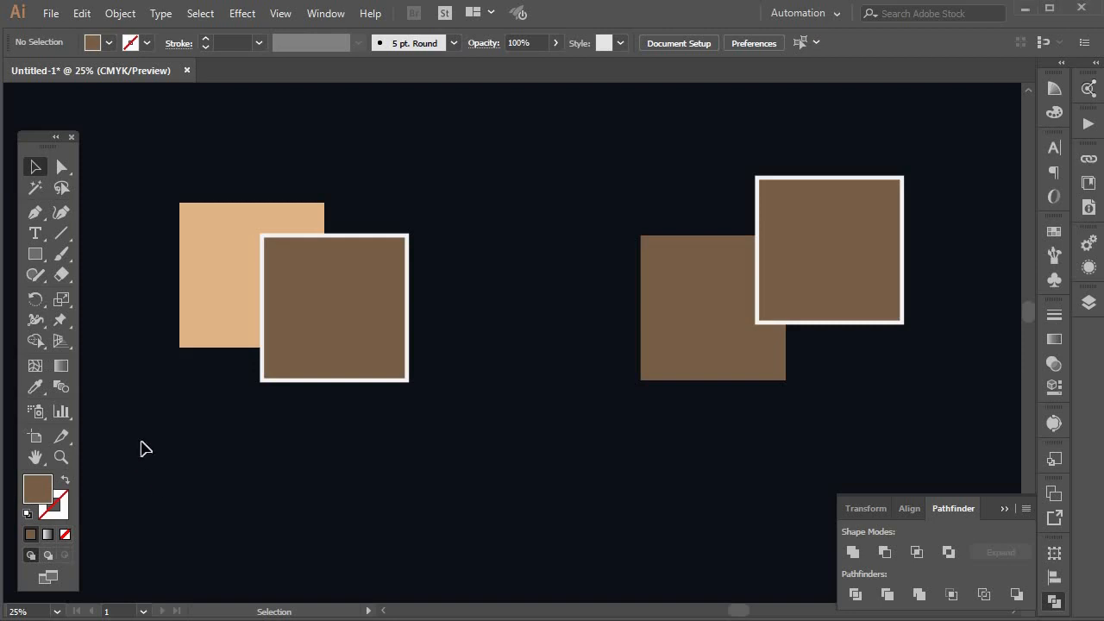
- Apply Pathfinder Merge to the tan square and the white-outlined brown square overlapping it, ungroup them and move the brown square away
drag(138, 432, 448, 167)
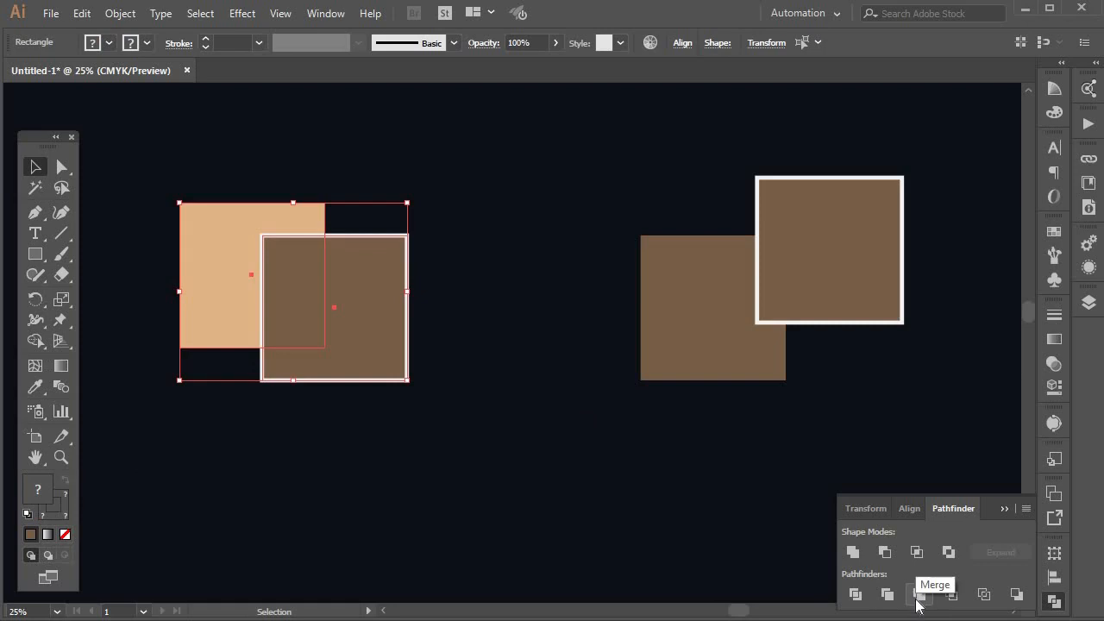
click(918, 596)
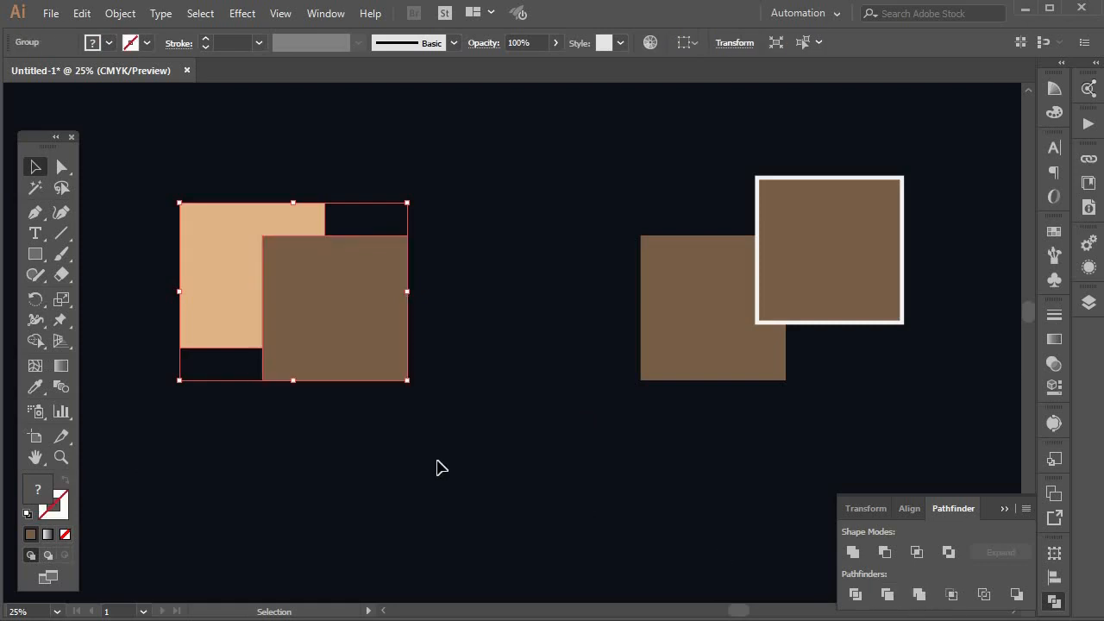
right_click(284, 264)
click(365, 408)
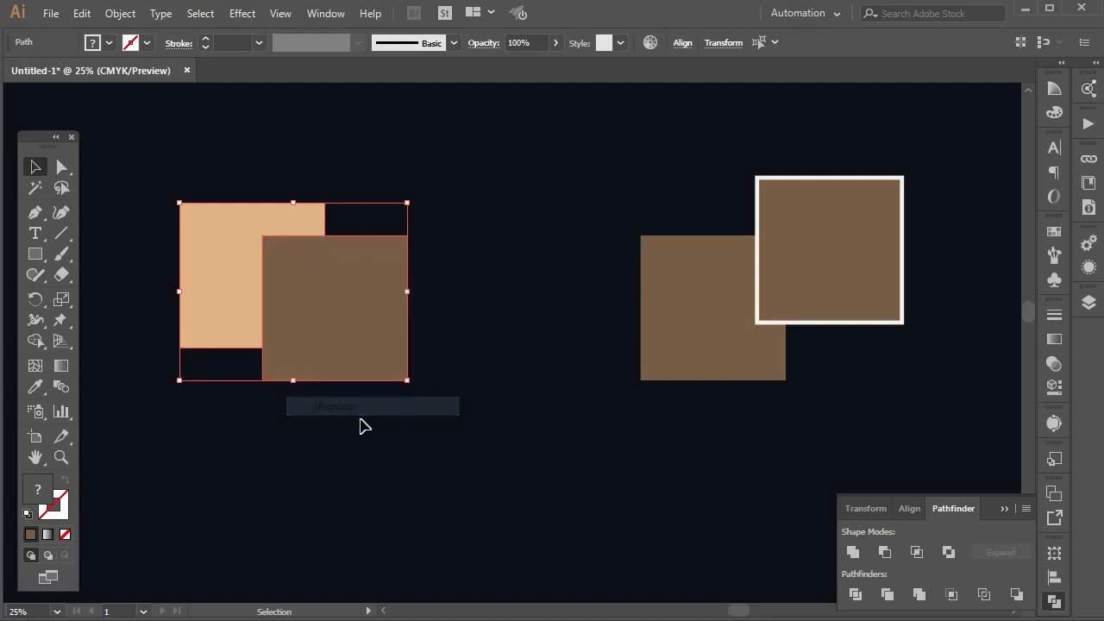
click(362, 424)
drag(286, 320, 250, 437)
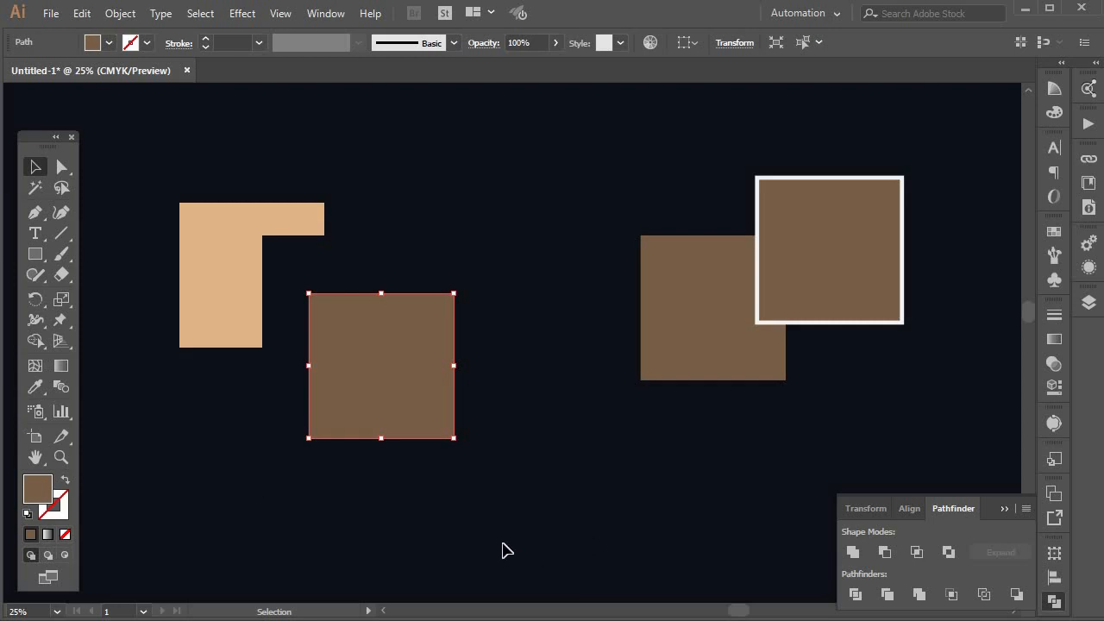
click(617, 441)
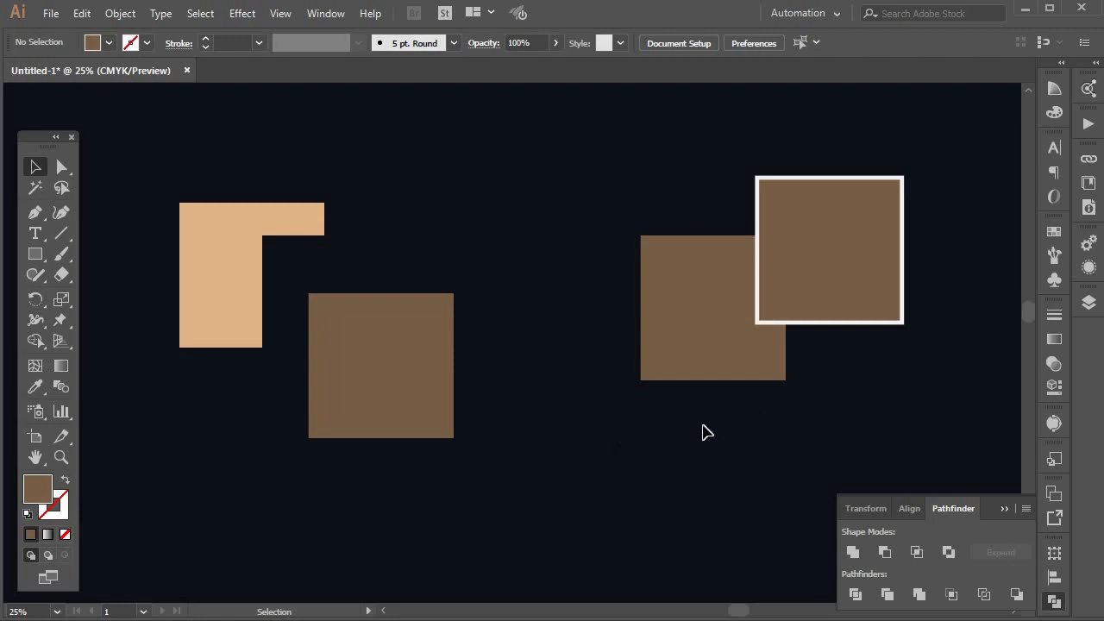
- Combine the plain brown square and the overlapping white-outlined brown square of the same fill with Pathfinder Merge
drag(702, 425, 969, 187)
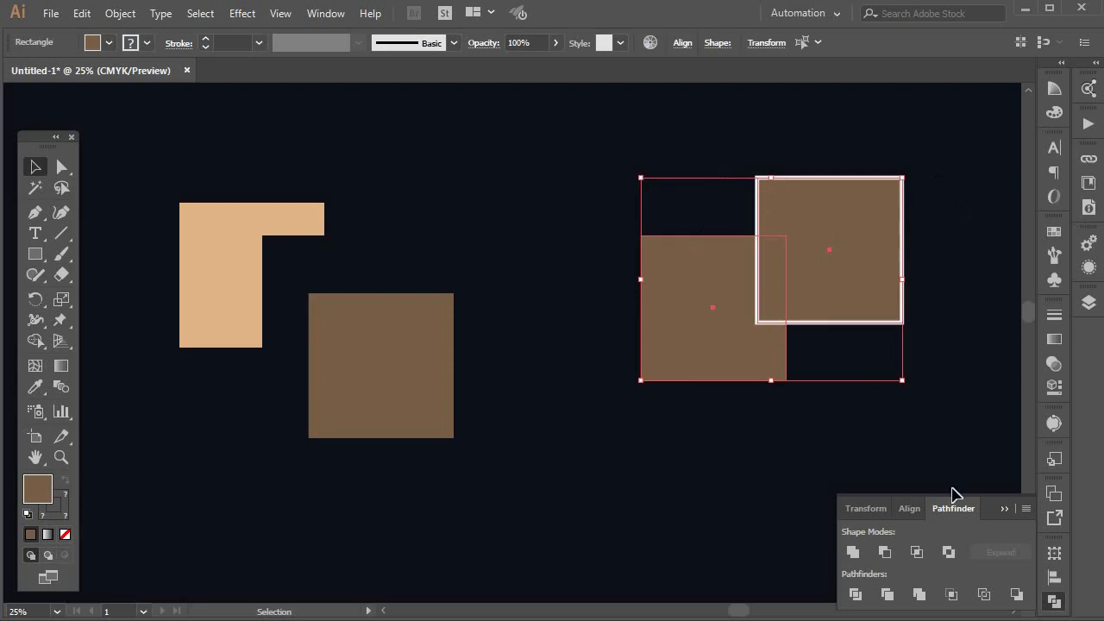
click(919, 594)
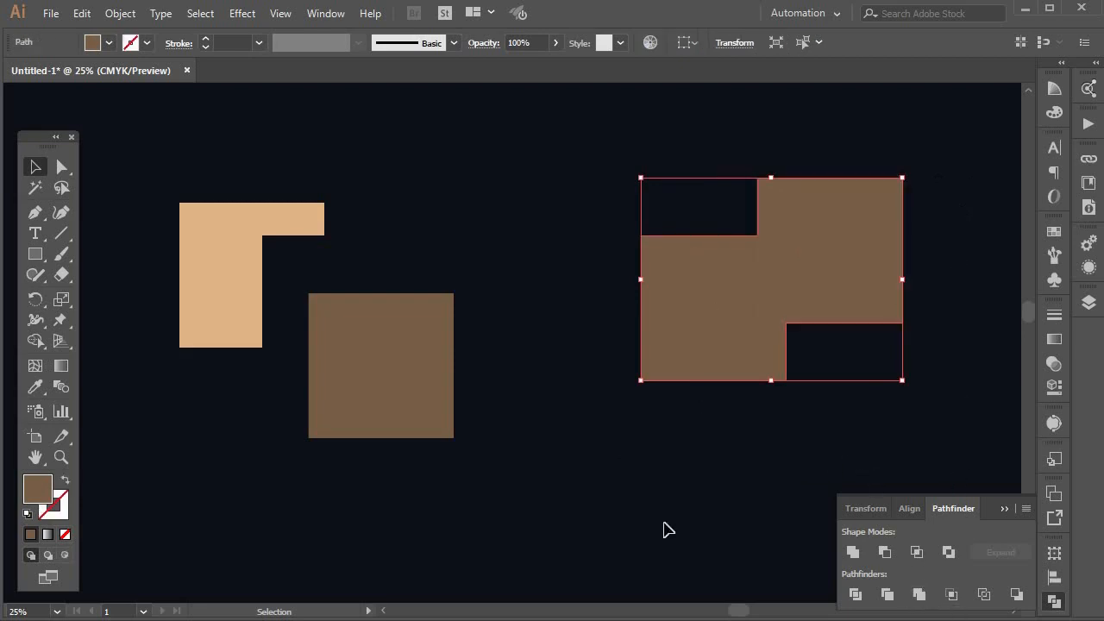
click(675, 471)
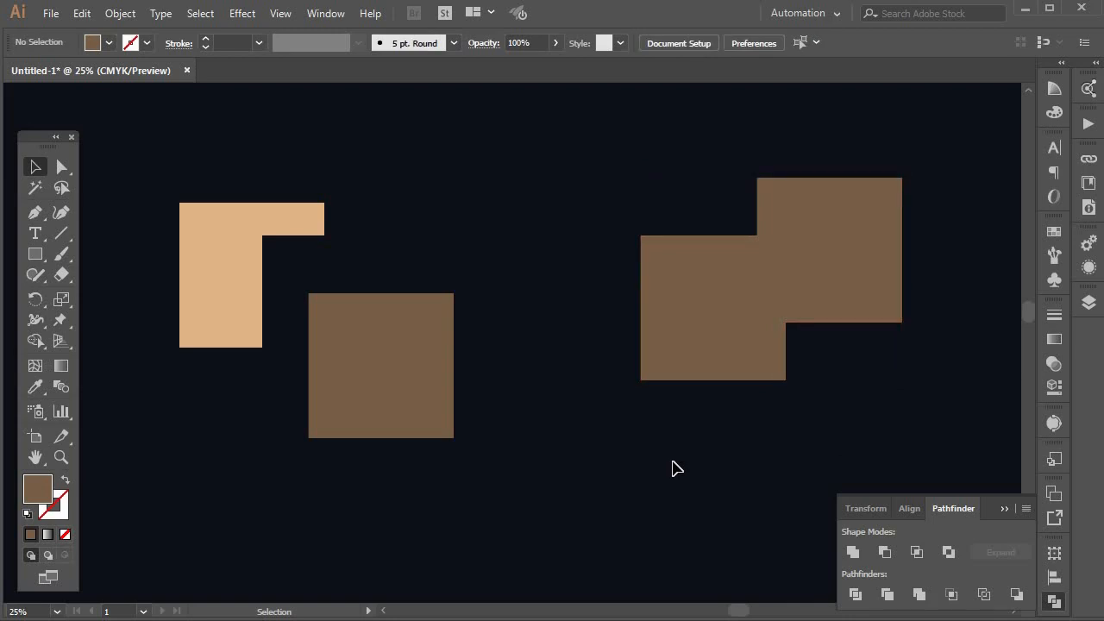
click(710, 376)
right_click(708, 373)
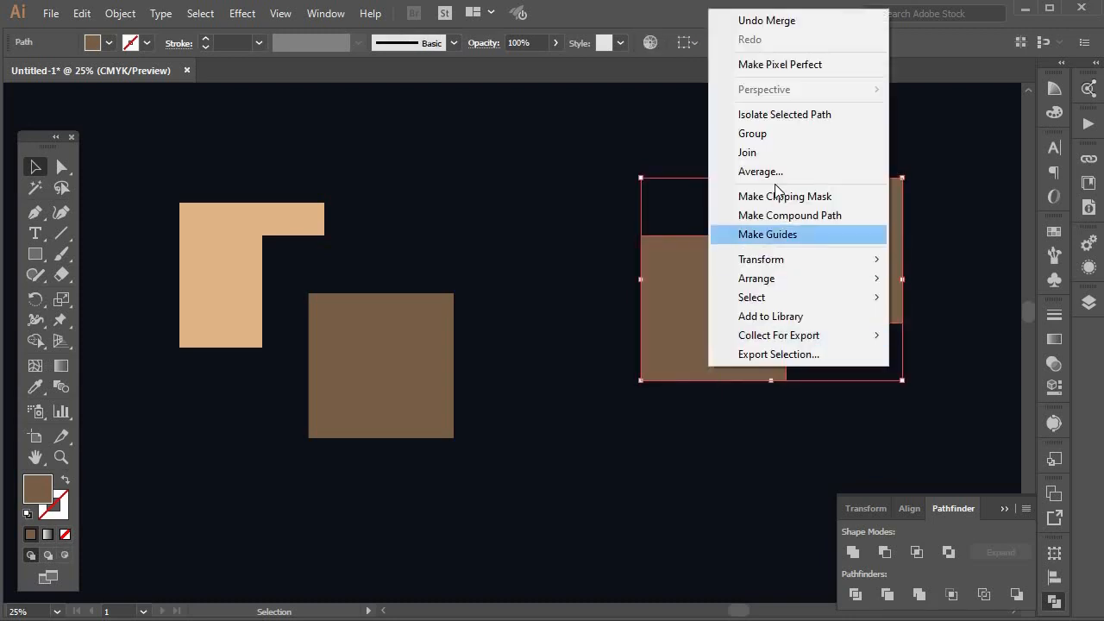
click(718, 438)
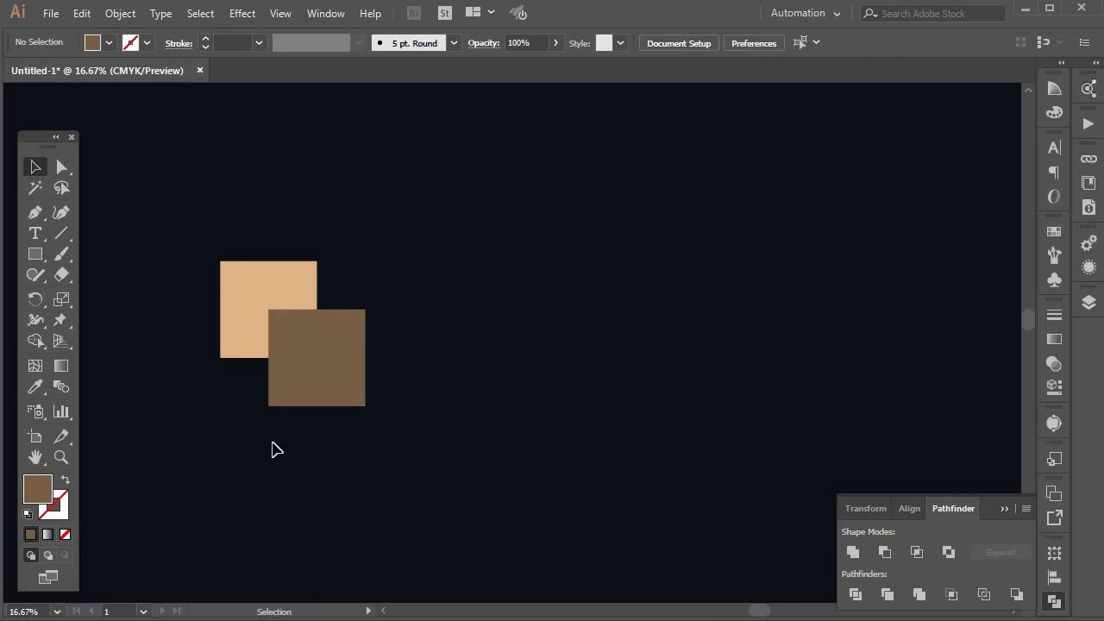
- Apply Pathfinder Crop to the overlapping tan and brown squares and ungroup the result
drag(156, 181, 412, 446)
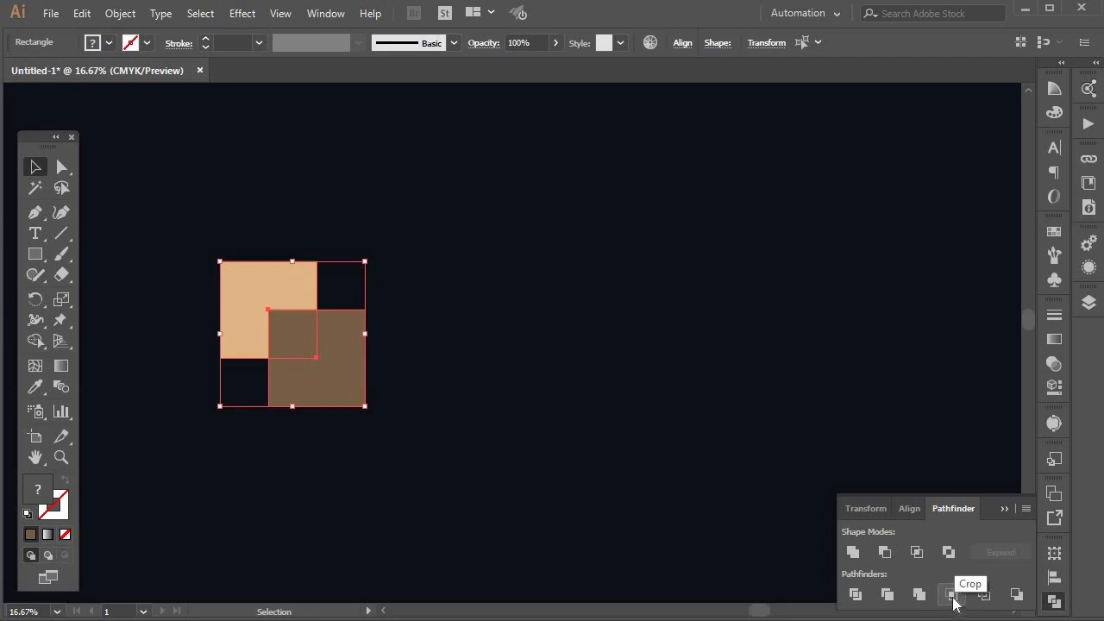
click(952, 595)
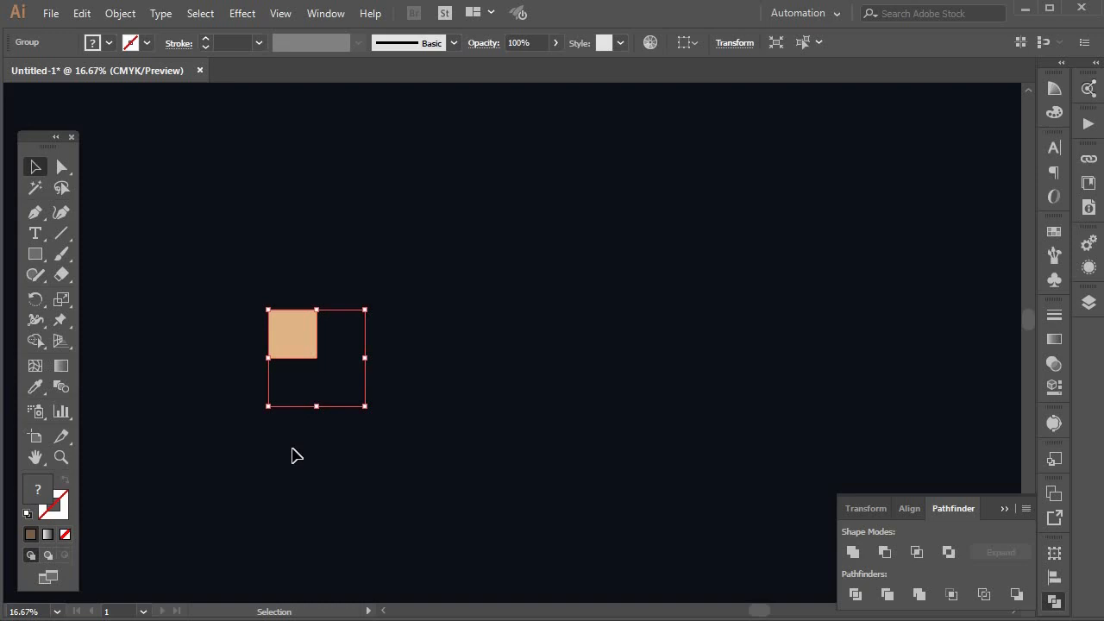
right_click(298, 335)
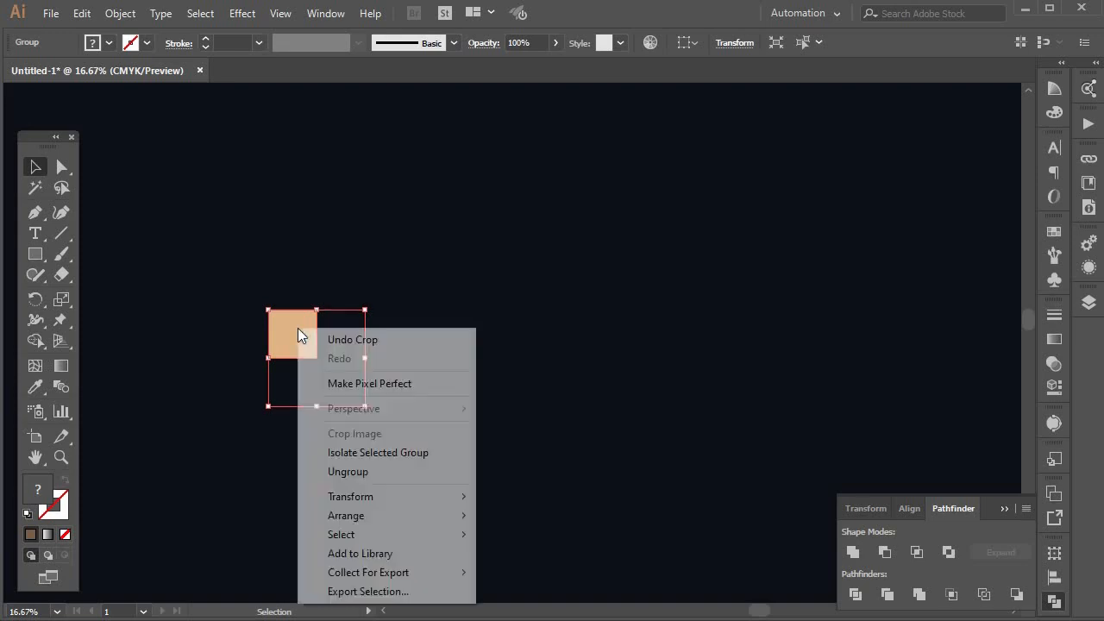
click(348, 473)
click(325, 412)
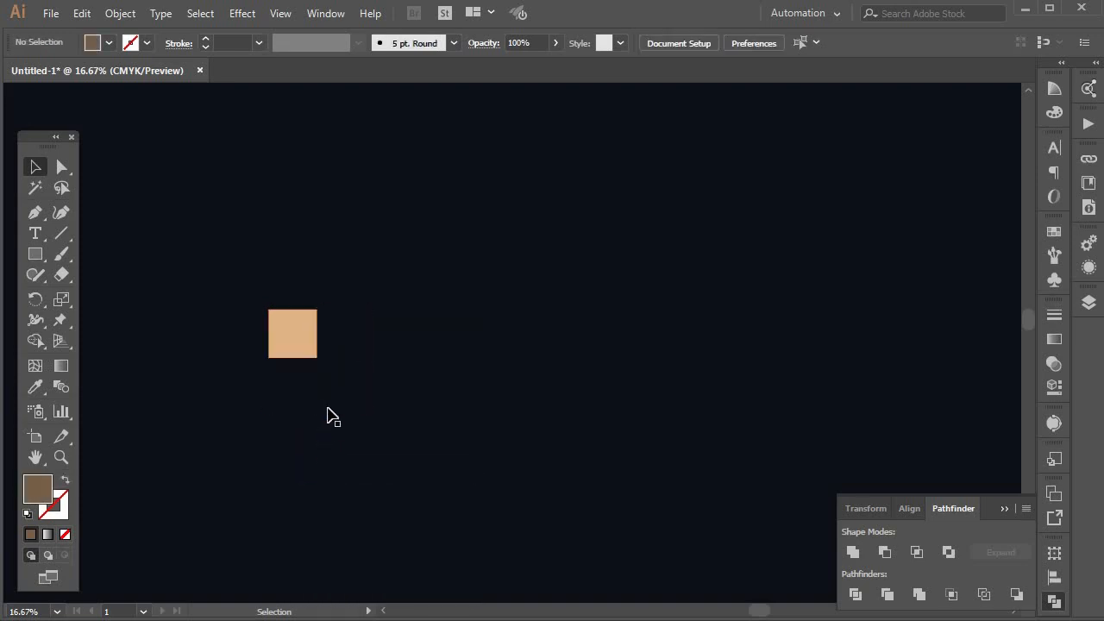
- Move the unfilled L-shaped path slightly away from the small tan square and fill it with a brown swatch
drag(326, 412, 349, 427)
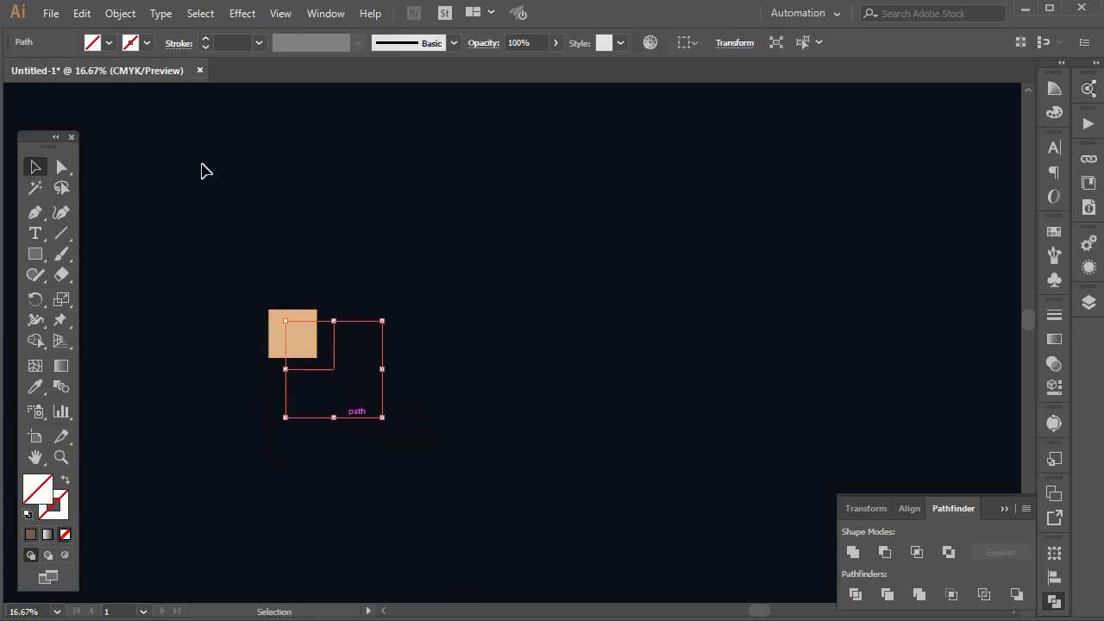
click(110, 42)
click(100, 105)
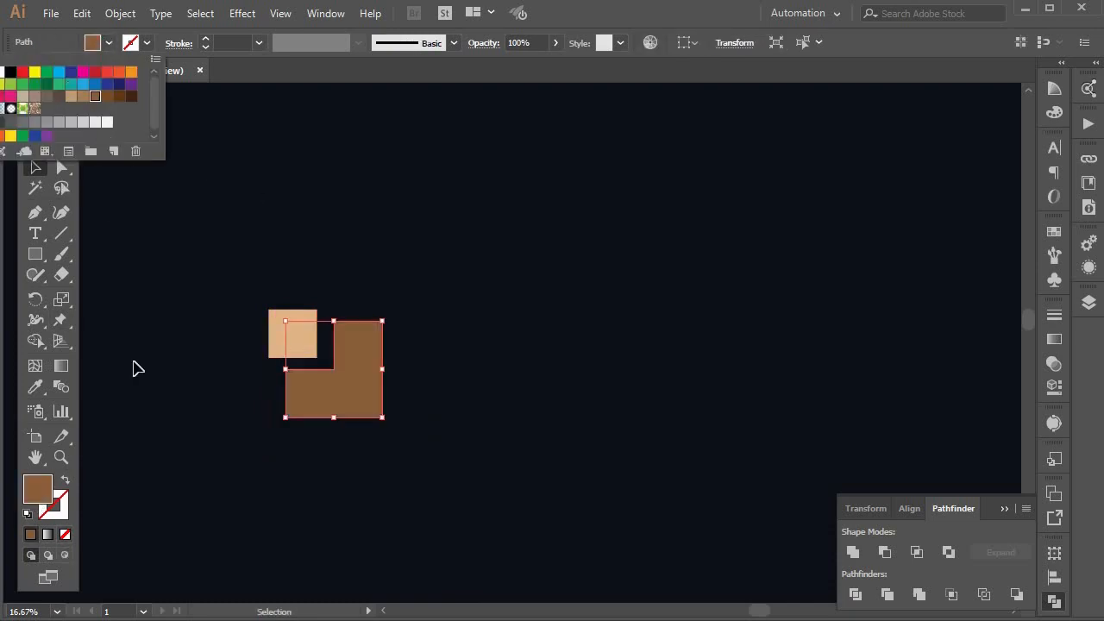
click(132, 367)
click(271, 443)
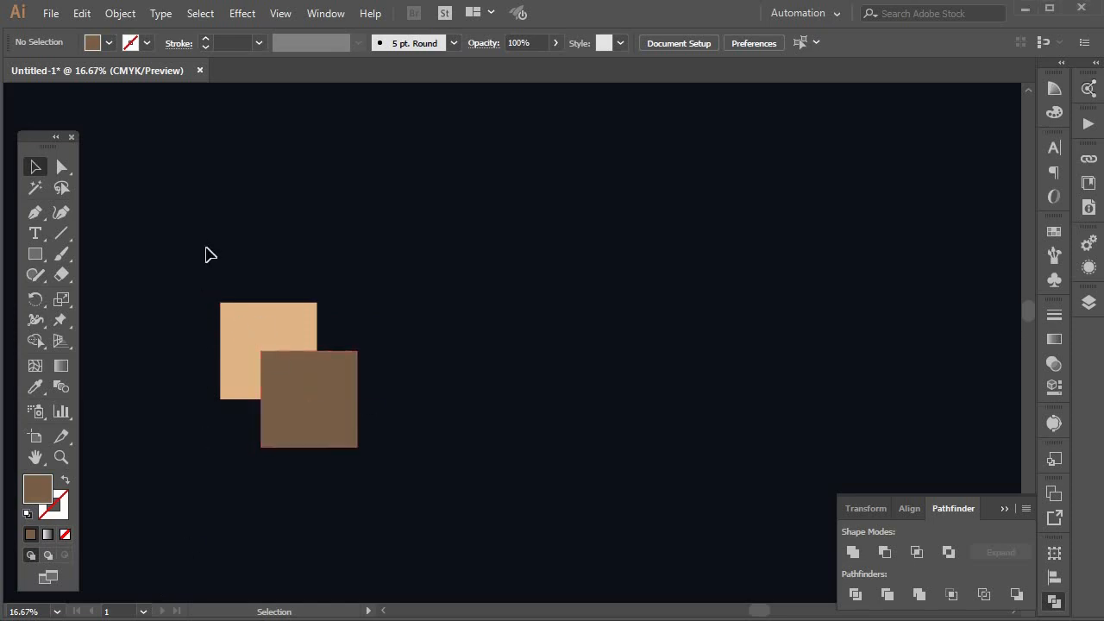
- Convert the overlapping tan and brown squares with Pathfinder Outline and set the stroke weight to 10 pt
drag(205, 239, 480, 531)
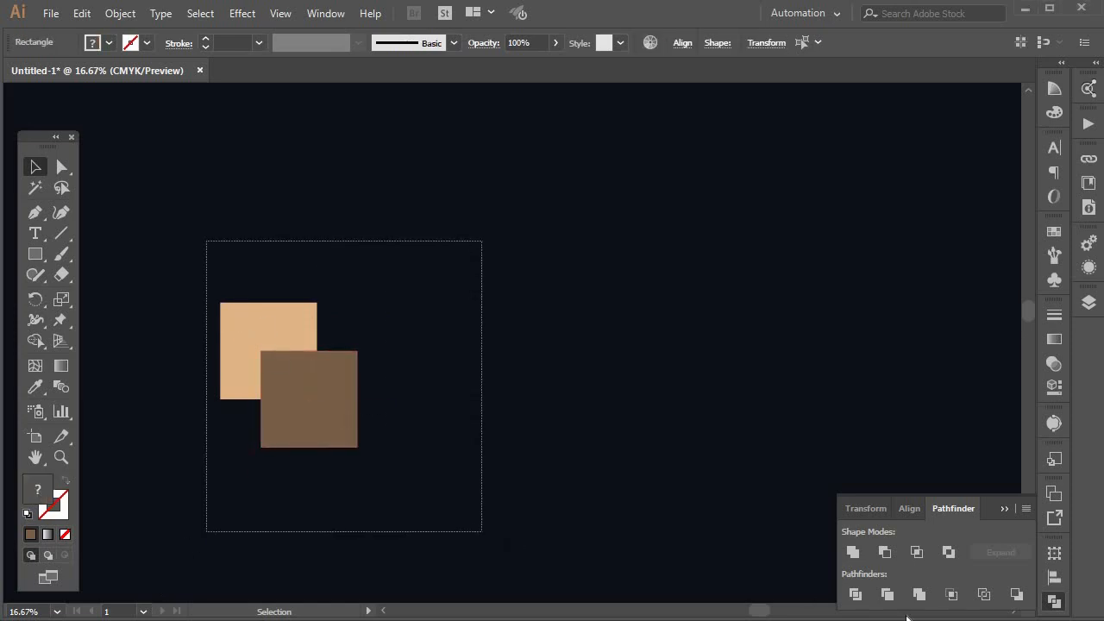
click(984, 594)
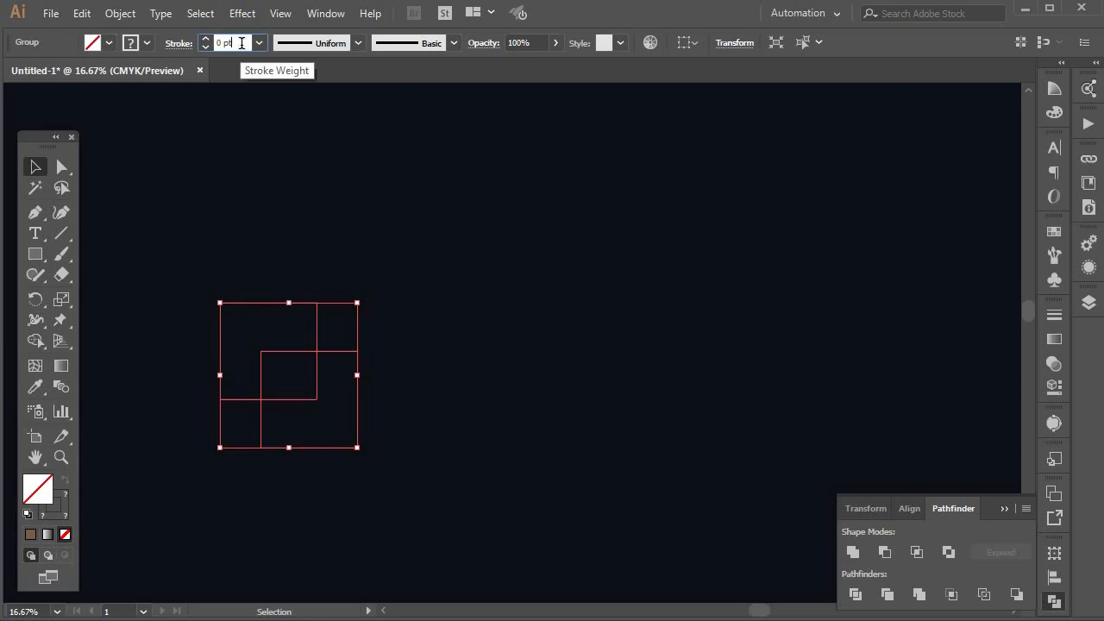
click(204, 47)
text(10)
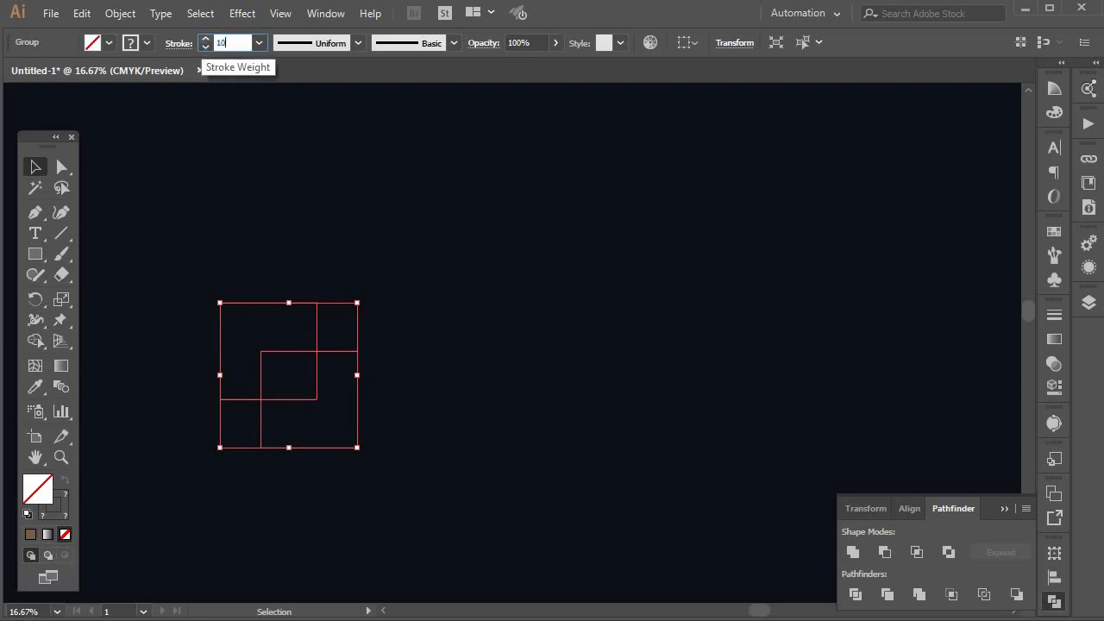
key(Return)
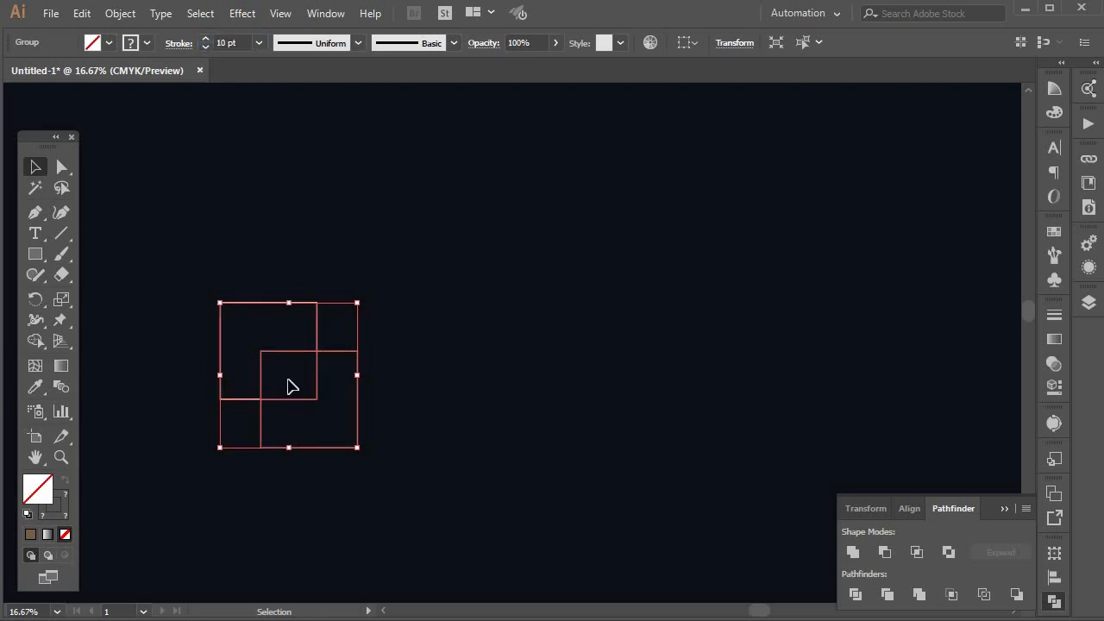
- Ungroup the outlined squares and move the lower brown, upper tan and inner overlap line segments apart
right_click(310, 355)
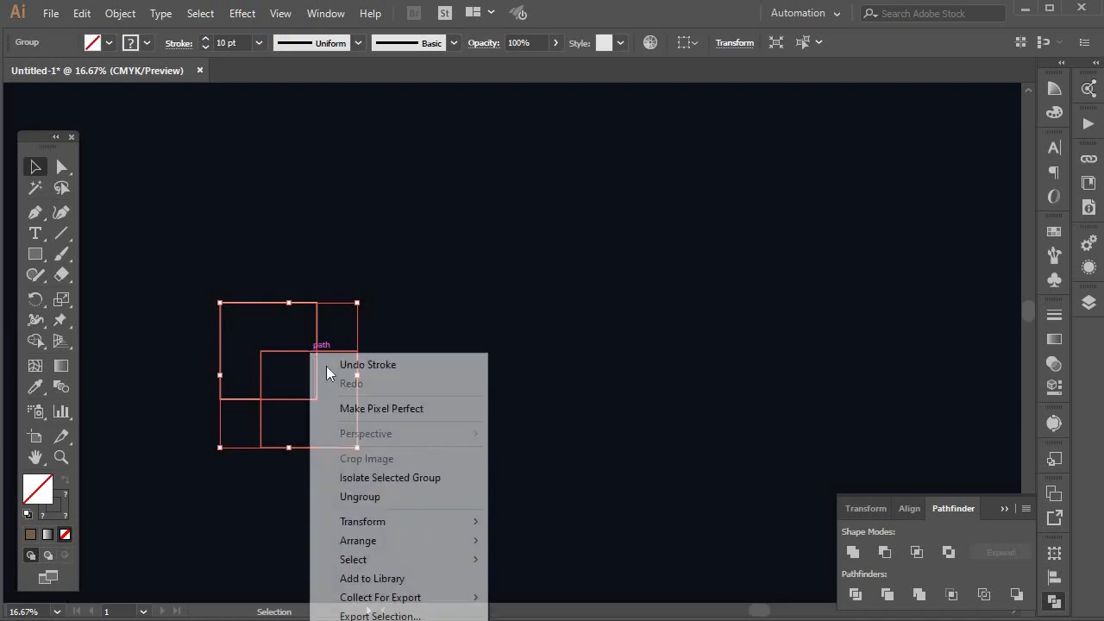
click(355, 493)
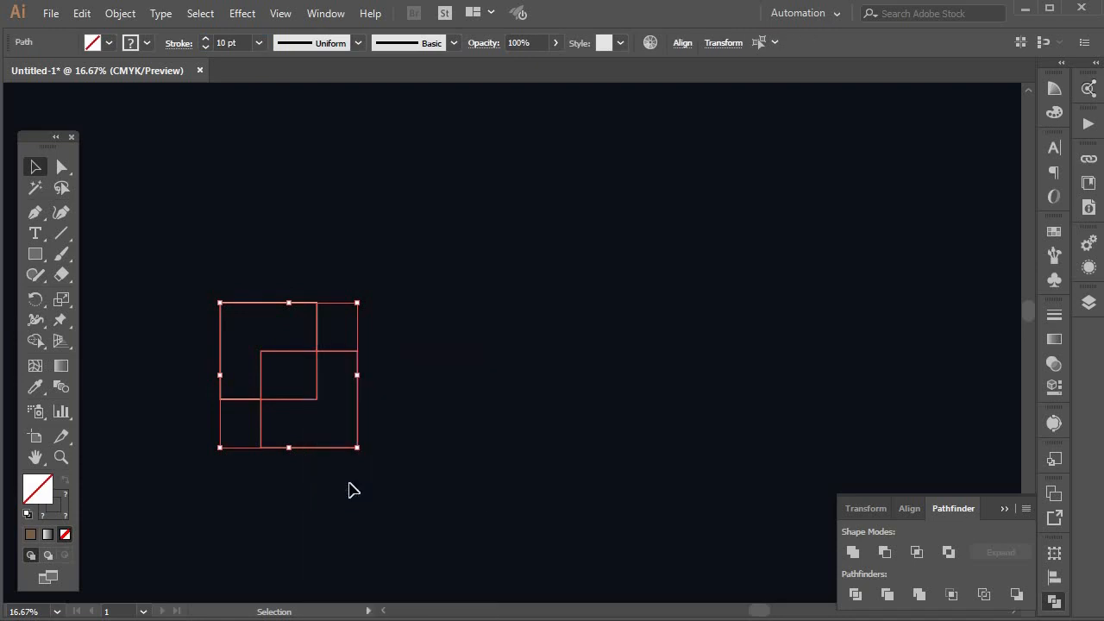
click(350, 490)
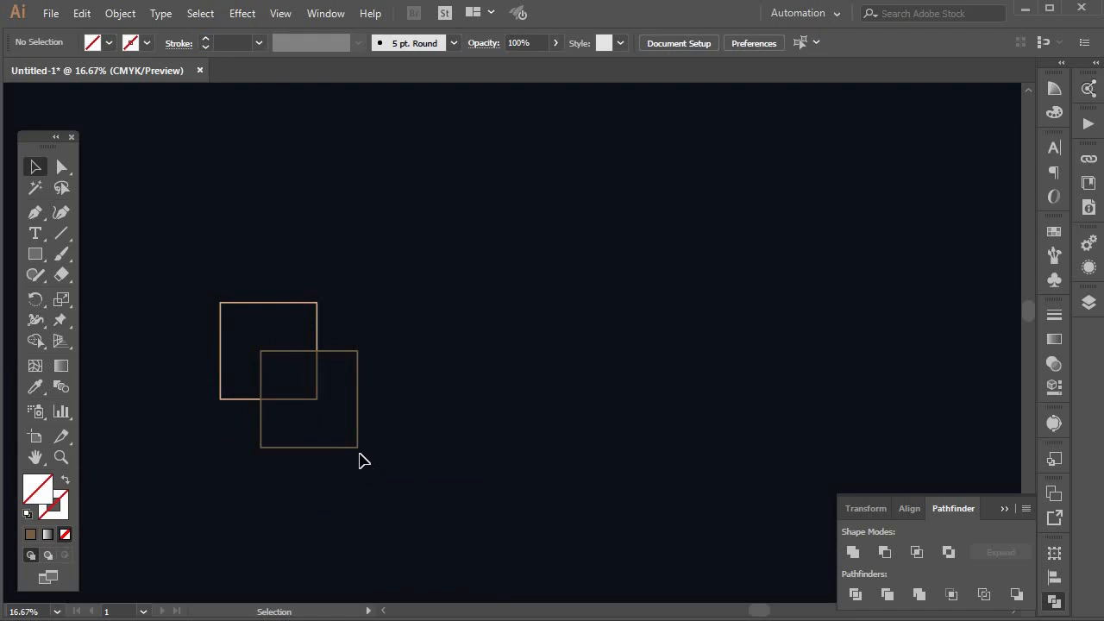
drag(357, 455, 385, 480)
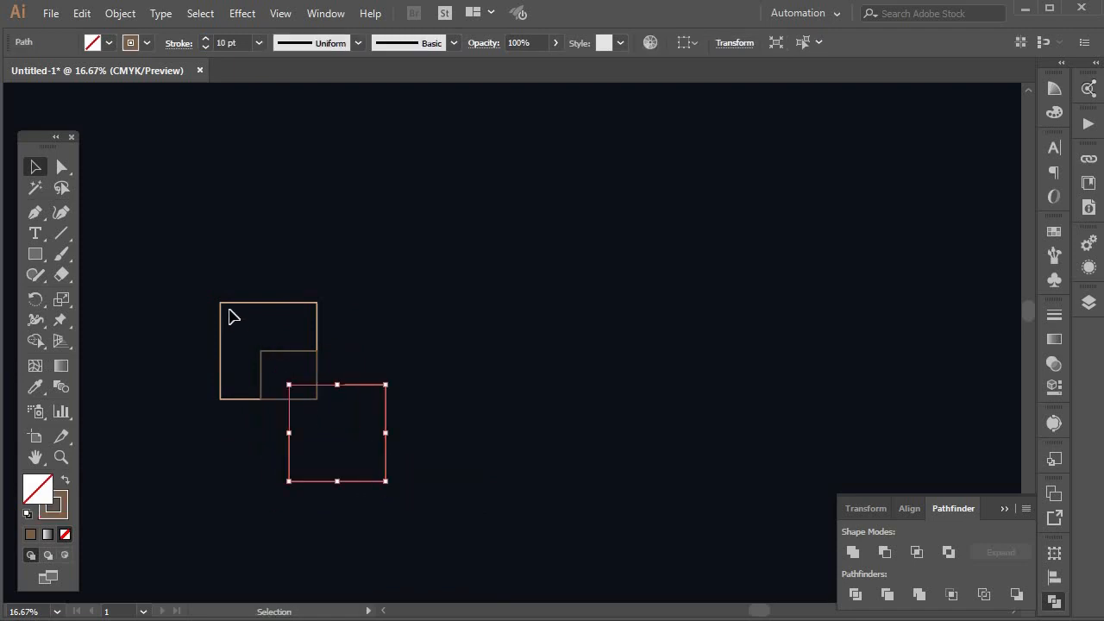
drag(219, 302, 178, 261)
drag(261, 351, 241, 334)
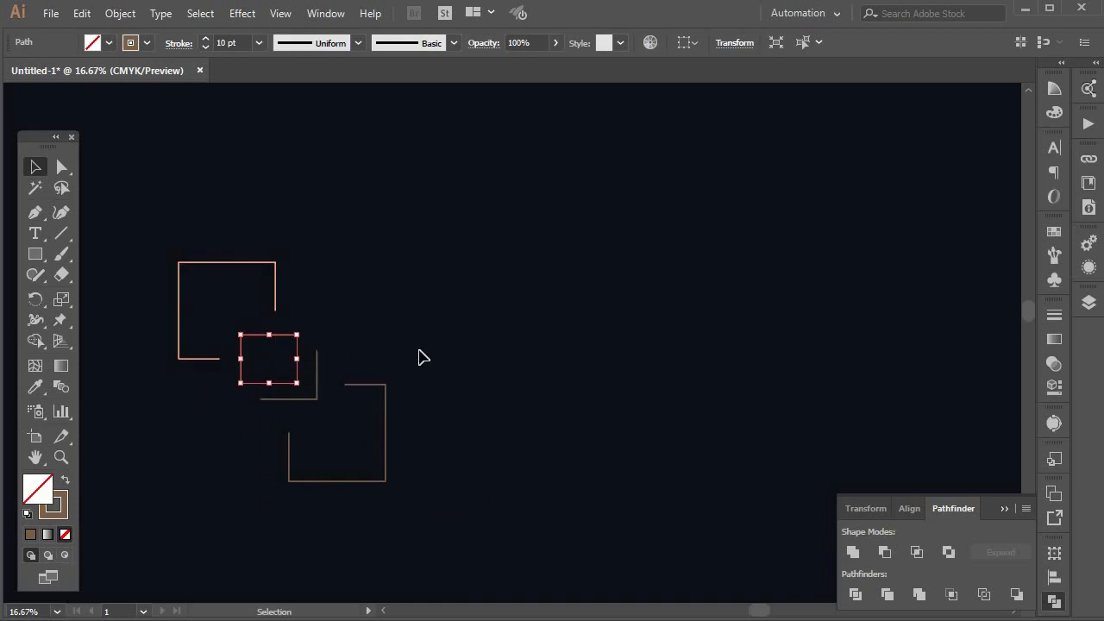
click(421, 356)
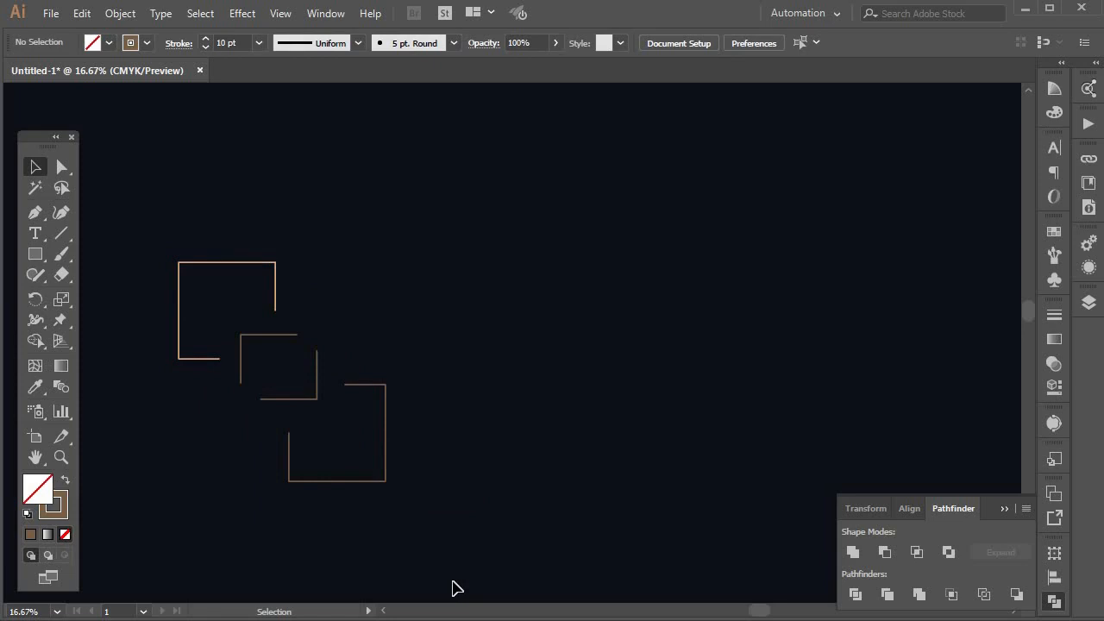
- Undo the outline changes and apply Pathfinder Minus Back to the overlapping tan and brown squares
key(ctrl+z)
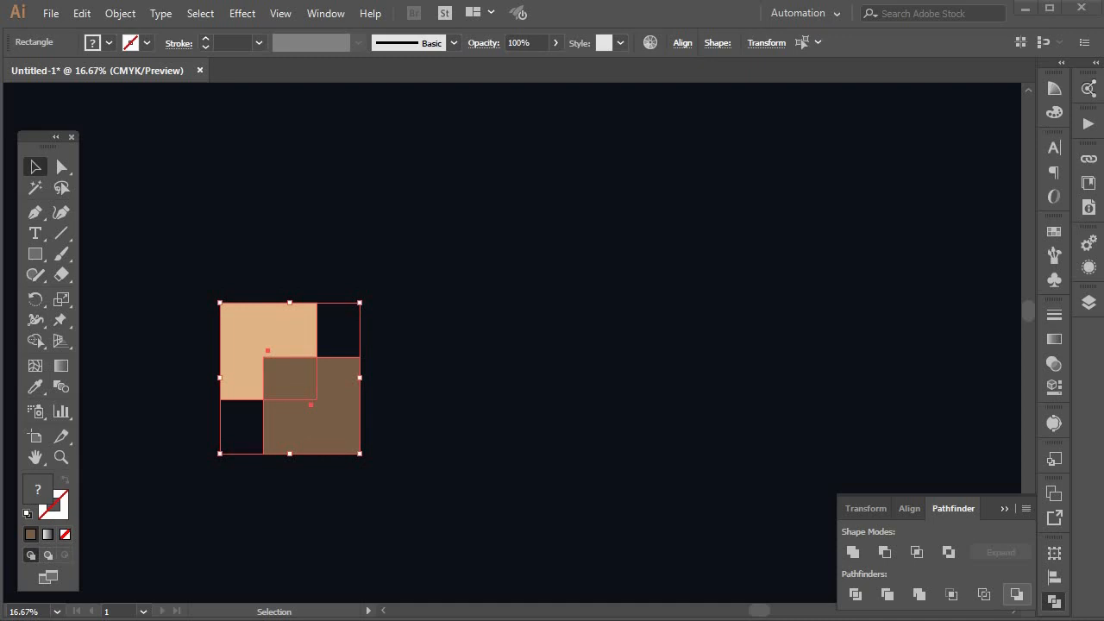
click(1016, 594)
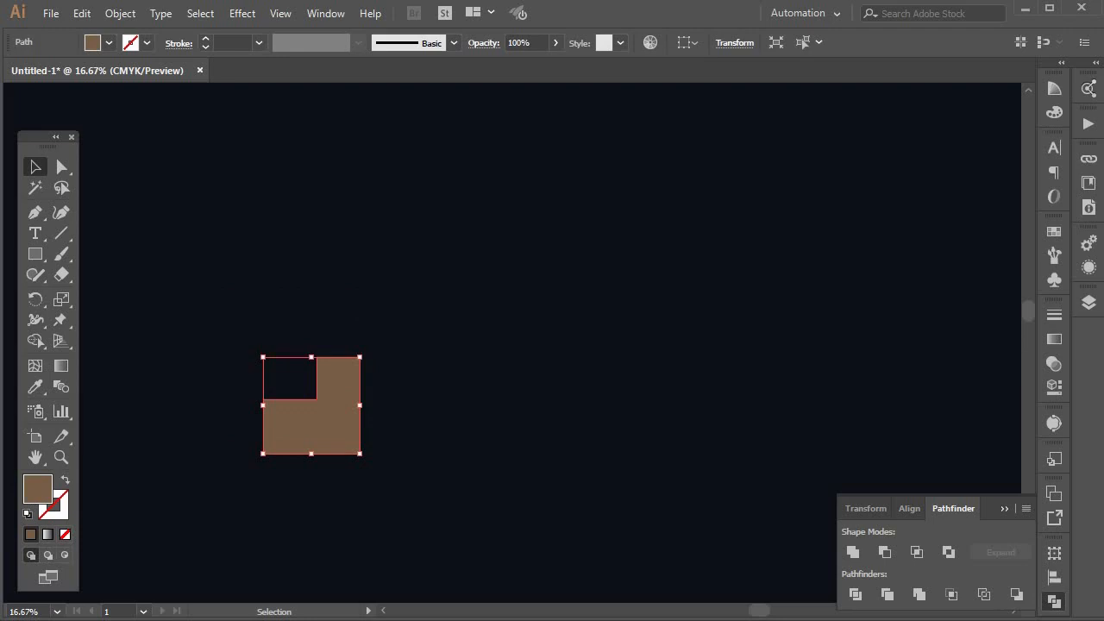
click(391, 401)
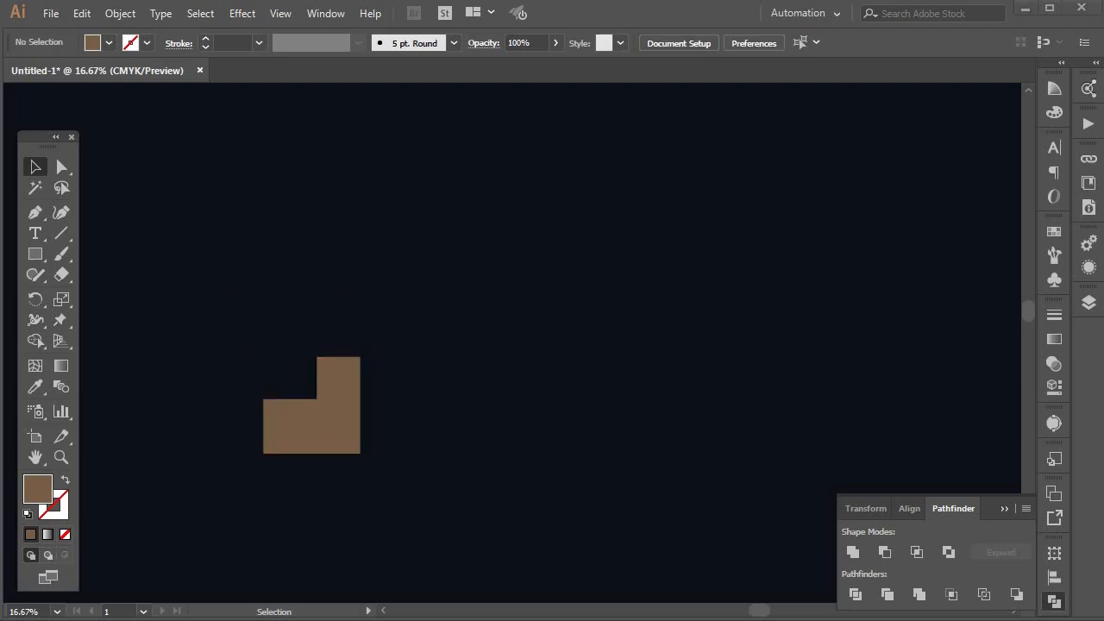